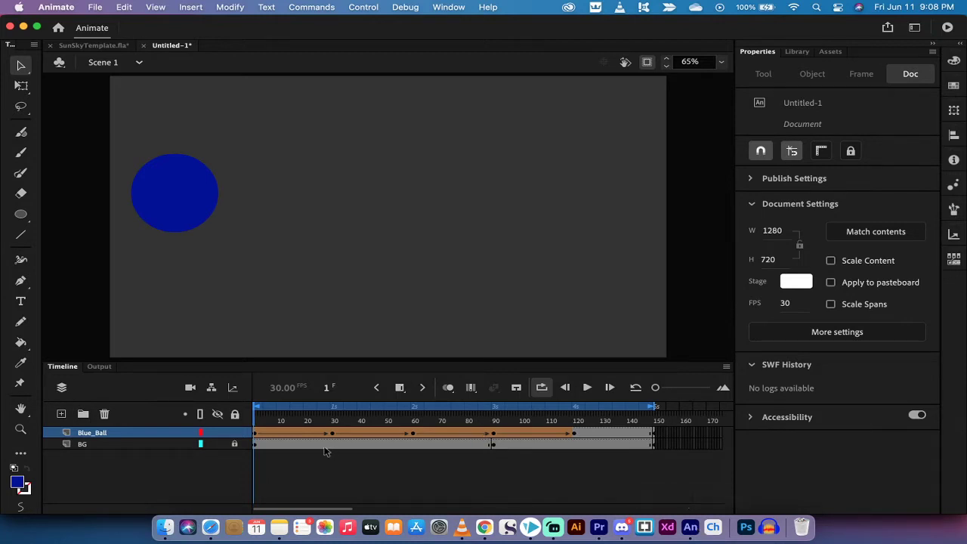
# Play back the existing bouncing-ball animation, then rewind it to frame 1
pyautogui.click(88, 436)
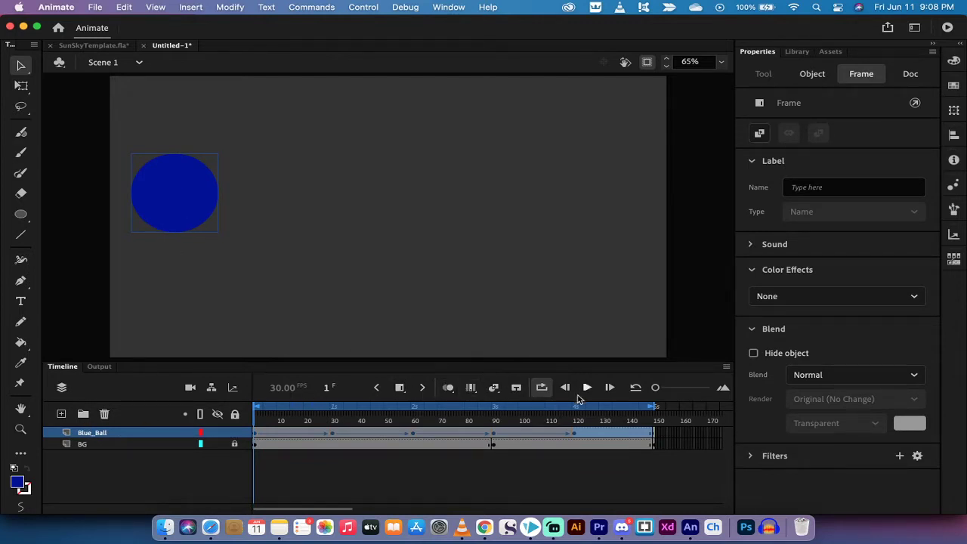
pyautogui.click(623, 465)
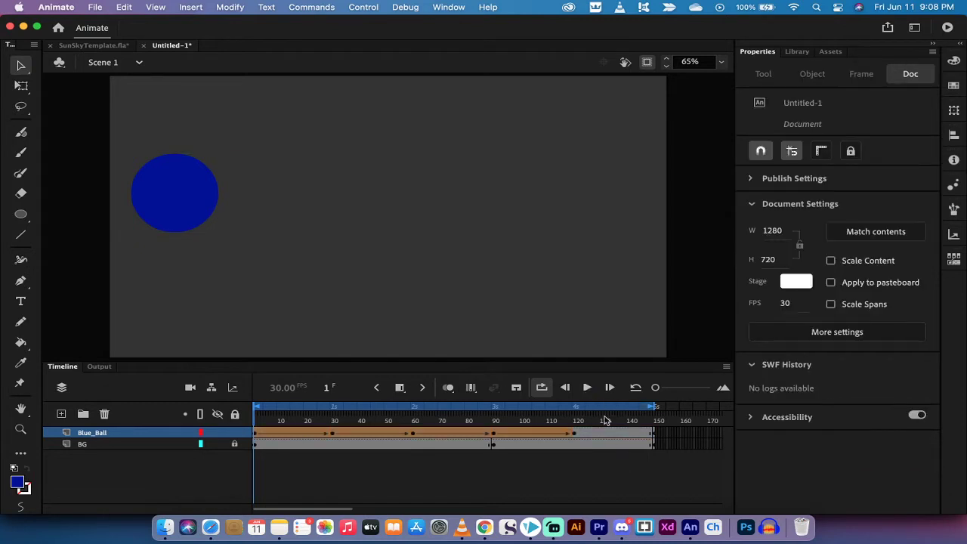
pyautogui.click(589, 390)
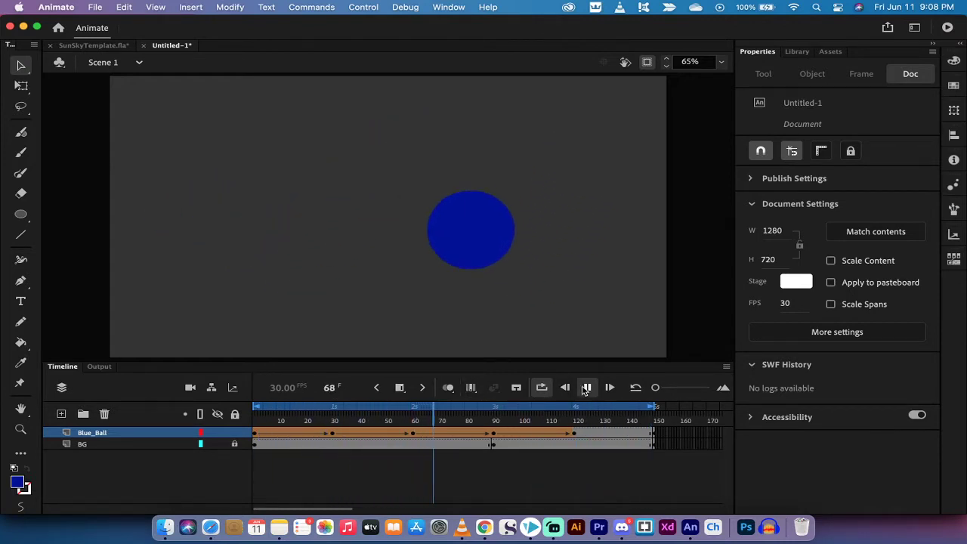
pyautogui.click(588, 387)
pyautogui.moveTo(440, 414); pyautogui.dragTo(220, 416)
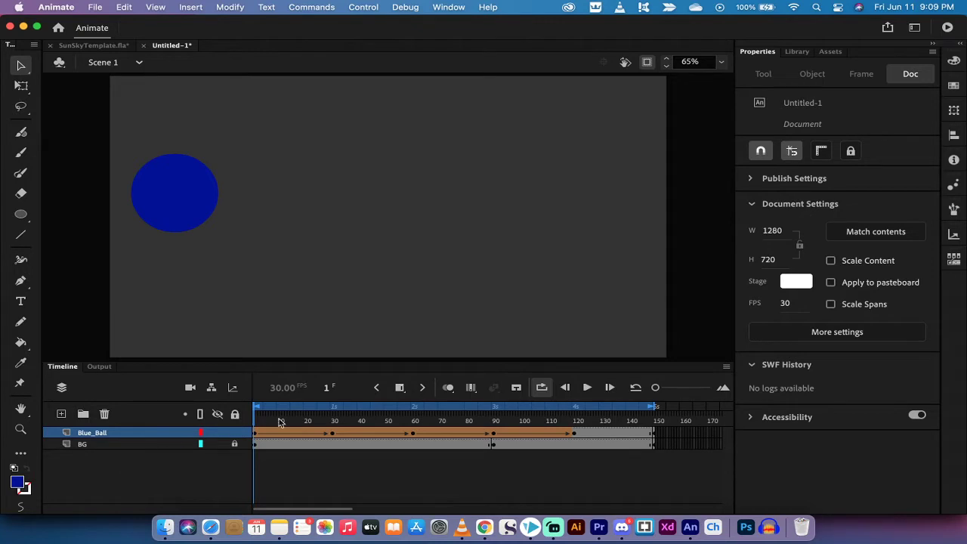
# Create a new HD 1280×720, 30 fps document and fit the whole stage in the window
pyautogui.click(98, 6)
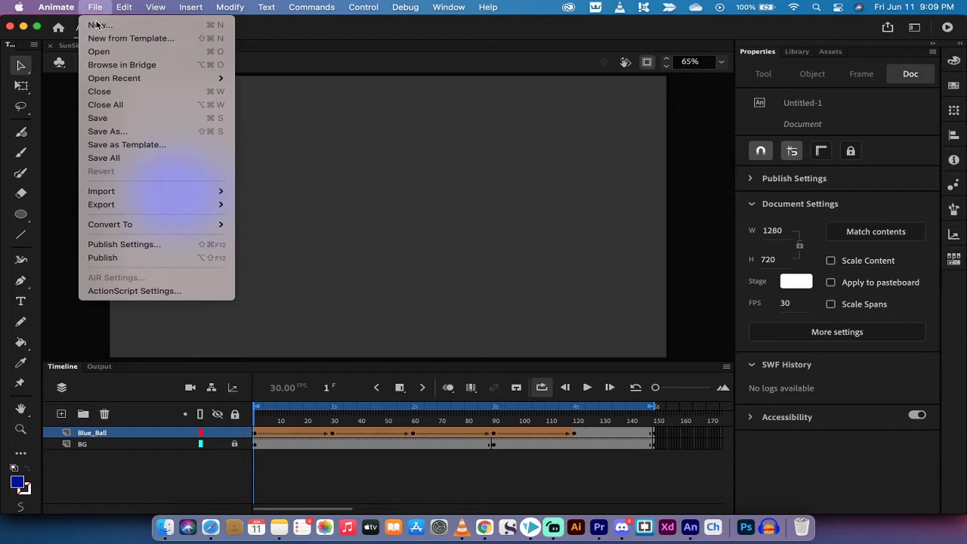
pyautogui.press('Escape')
pyautogui.press('super+Return')
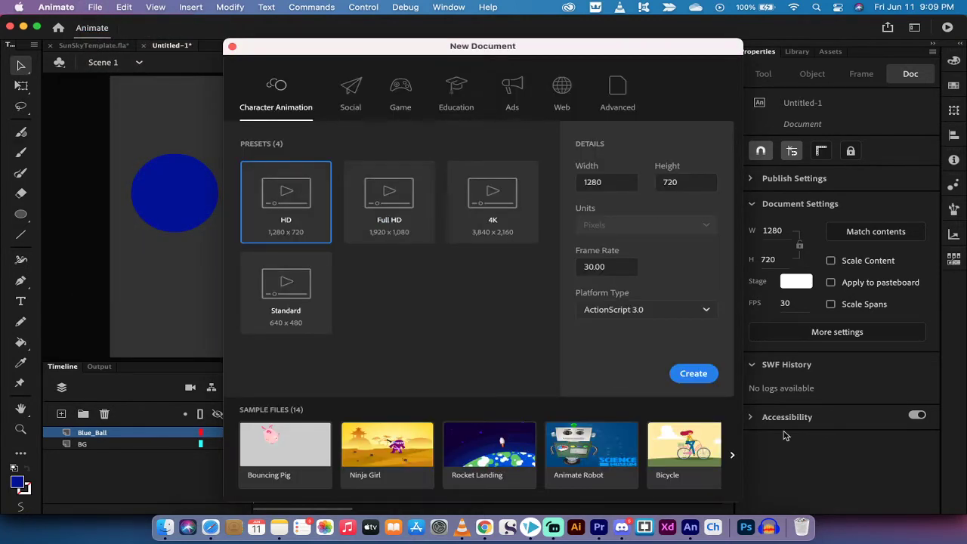
pyautogui.click(694, 376)
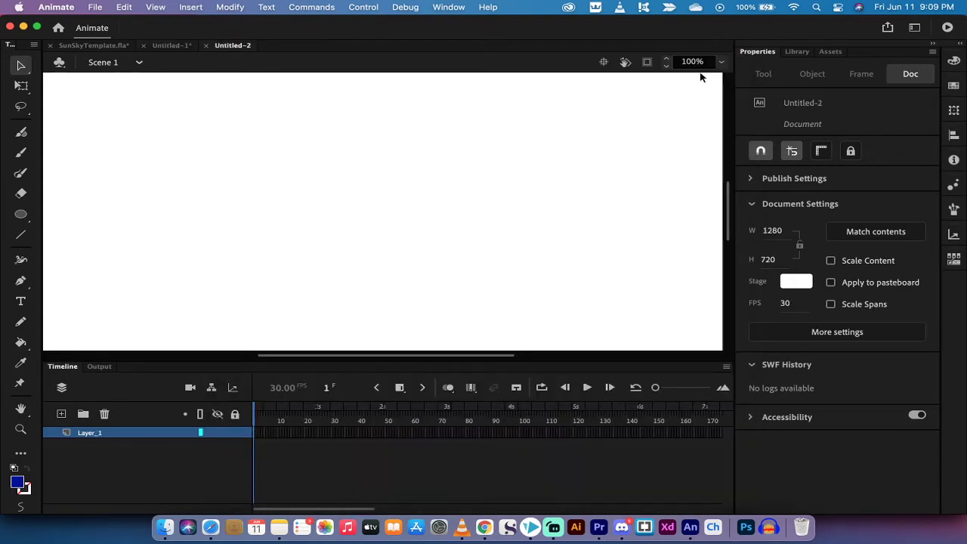
pyautogui.click(721, 63)
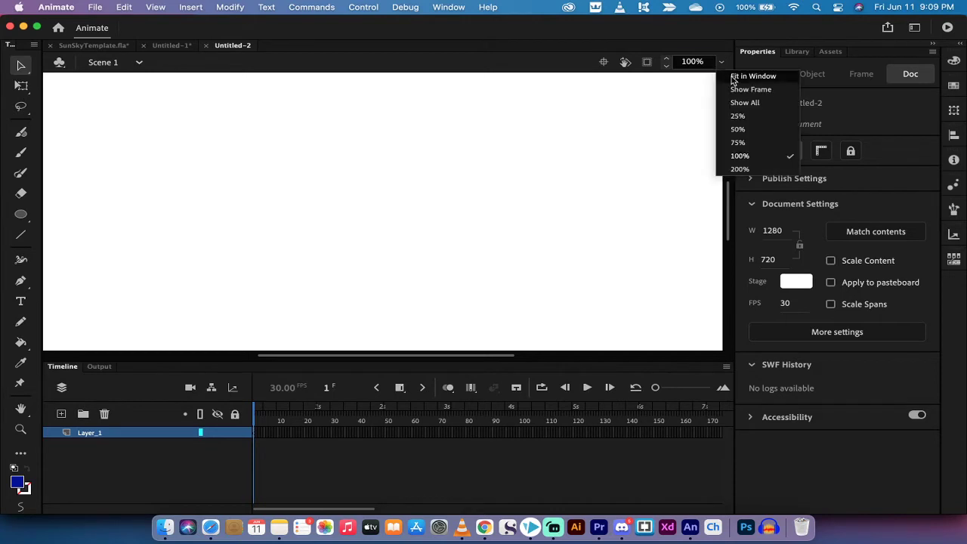
pyautogui.click(733, 77)
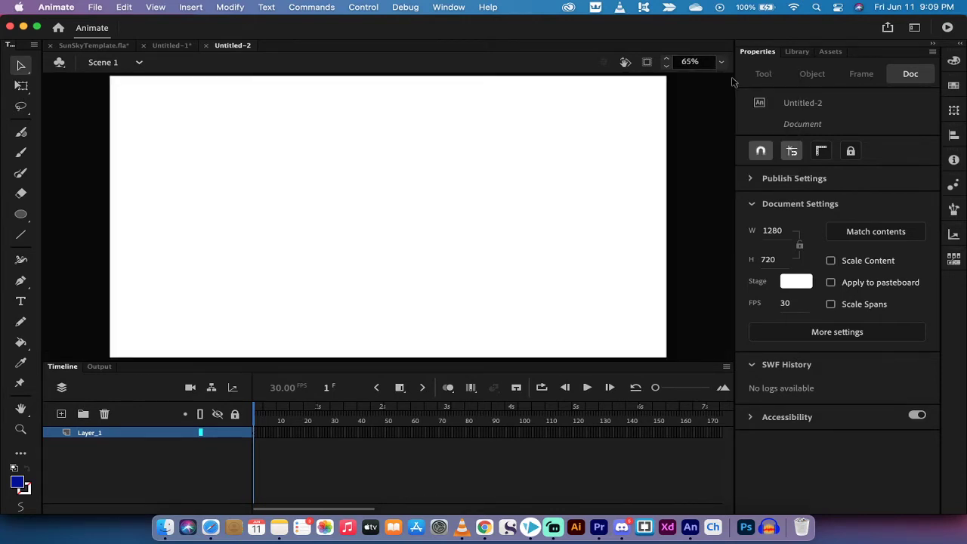
# Add Layer_2 above Layer_1 and draw a blue circle on it with the Oval Tool
pyautogui.click(62, 414)
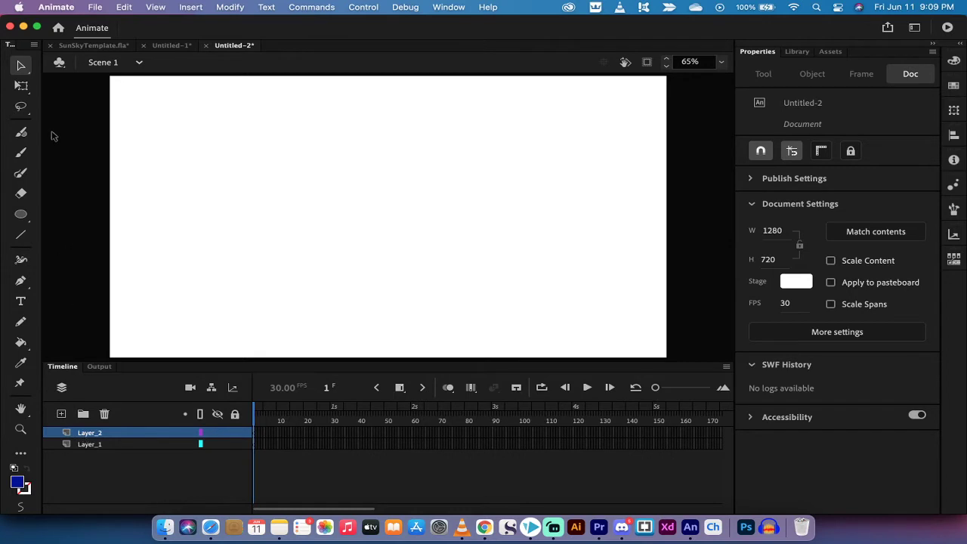
pyautogui.click(22, 217)
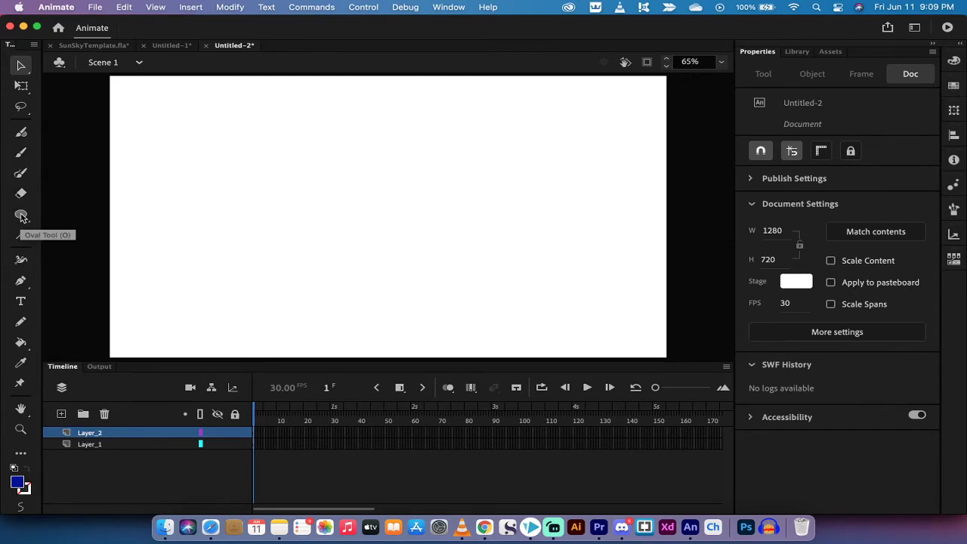
pyautogui.click(22, 217)
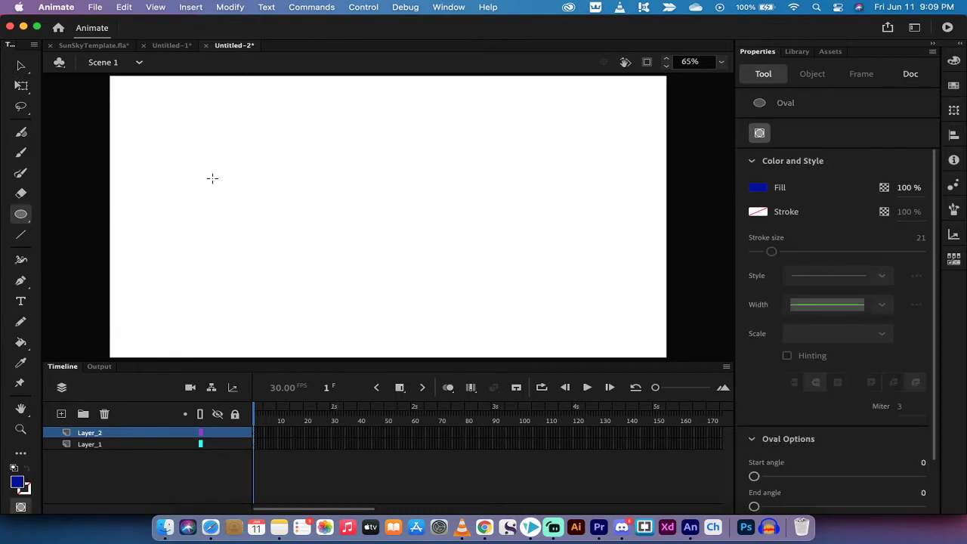
pyautogui.moveTo(213, 178)
pyautogui.mouseDown()
pyautogui.moveTo(291, 248)
pyautogui.moveTo(257, 217)
pyautogui.mouseUp()
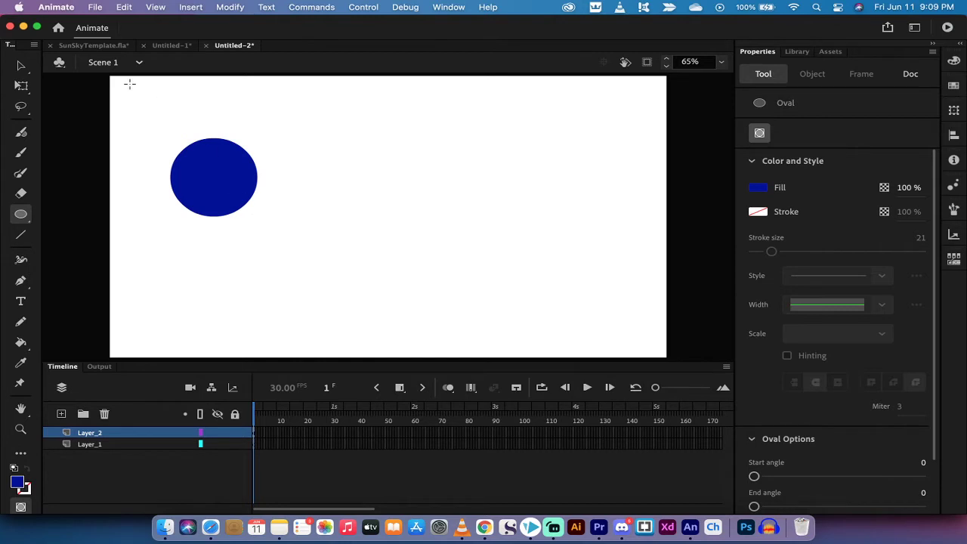
# Move the 200×200 circle to the stage's top-left corner at X 30, Y 70
pyautogui.click(23, 67)
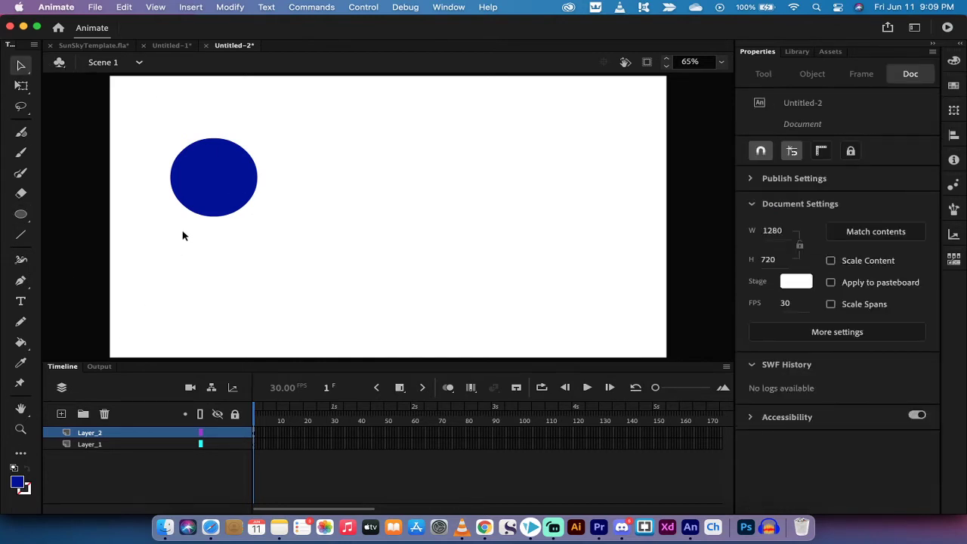
pyautogui.click(216, 199)
pyautogui.moveTo(220, 194)
pyautogui.mouseDown()
pyautogui.moveTo(190, 182)
pyautogui.moveTo(168, 154)
pyautogui.mouseUp()
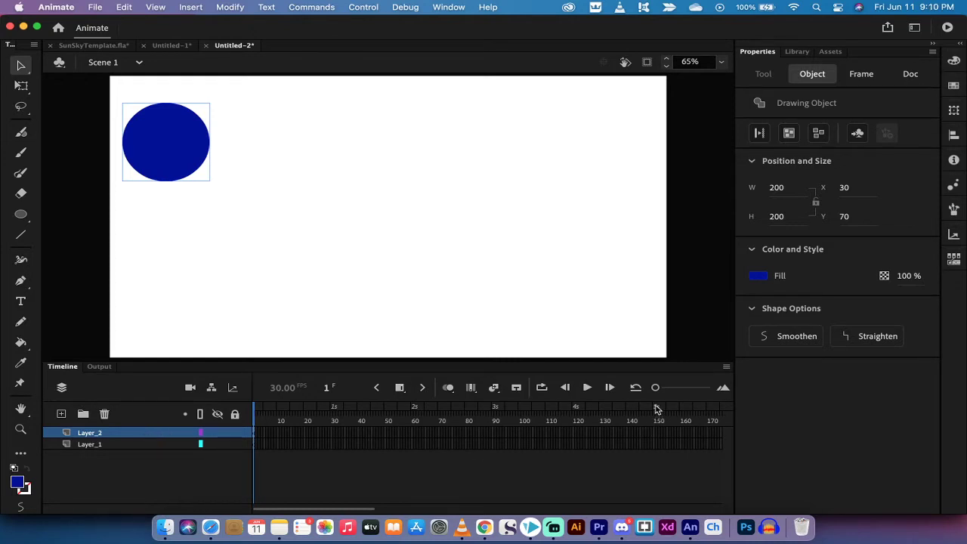
# Insert frames at frame 150 on both Layer_1 and Layer_2, extending both layers
pyautogui.click(656, 435)
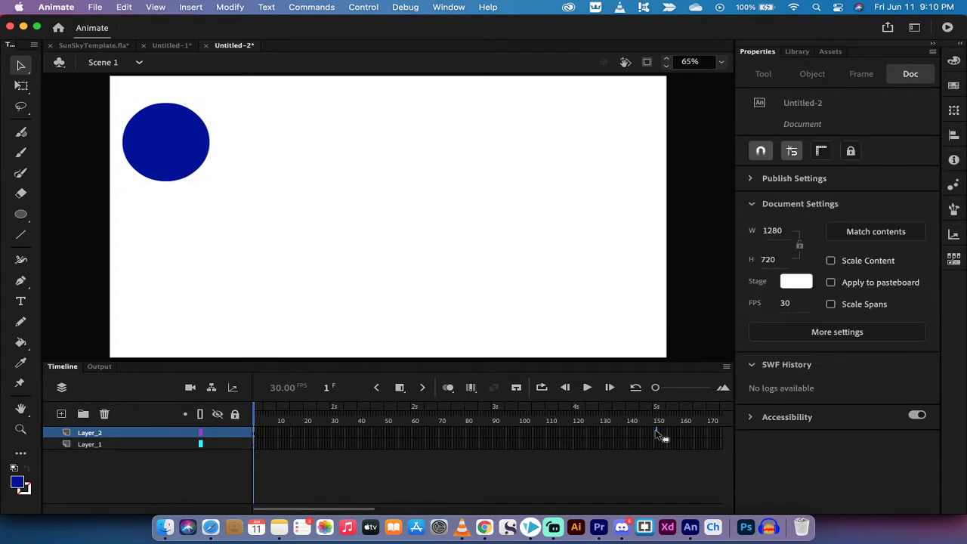
pyautogui.click(656, 436)
pyautogui.click(657, 446)
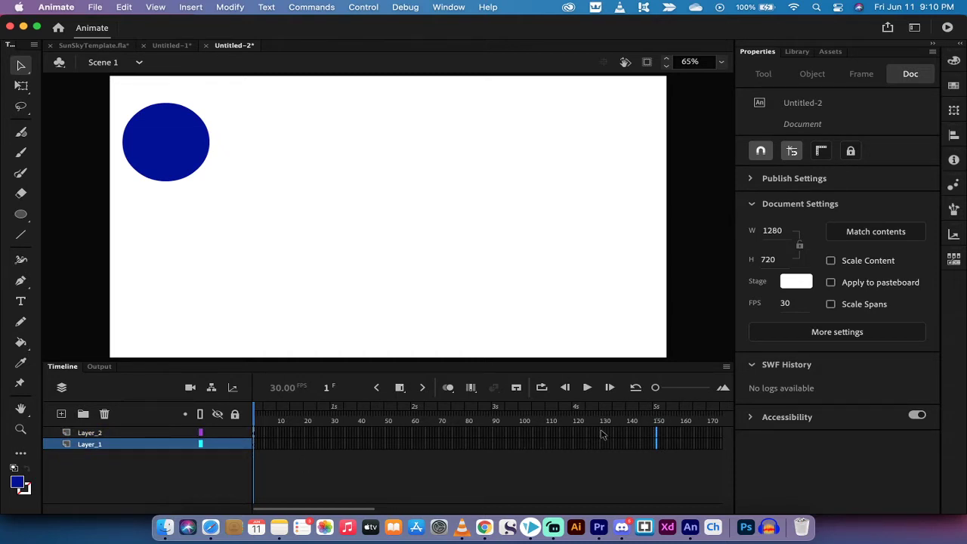
pyautogui.click(400, 388)
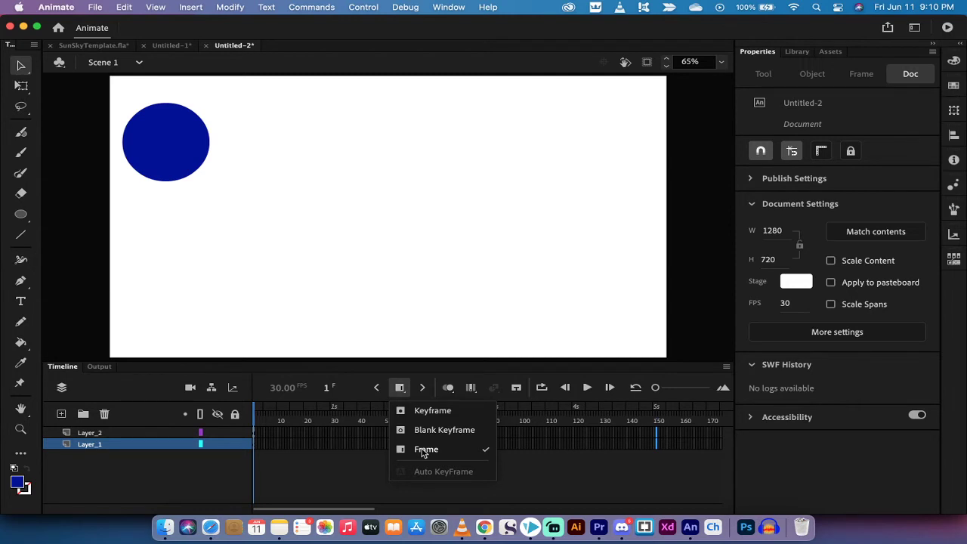
pyautogui.click(431, 411)
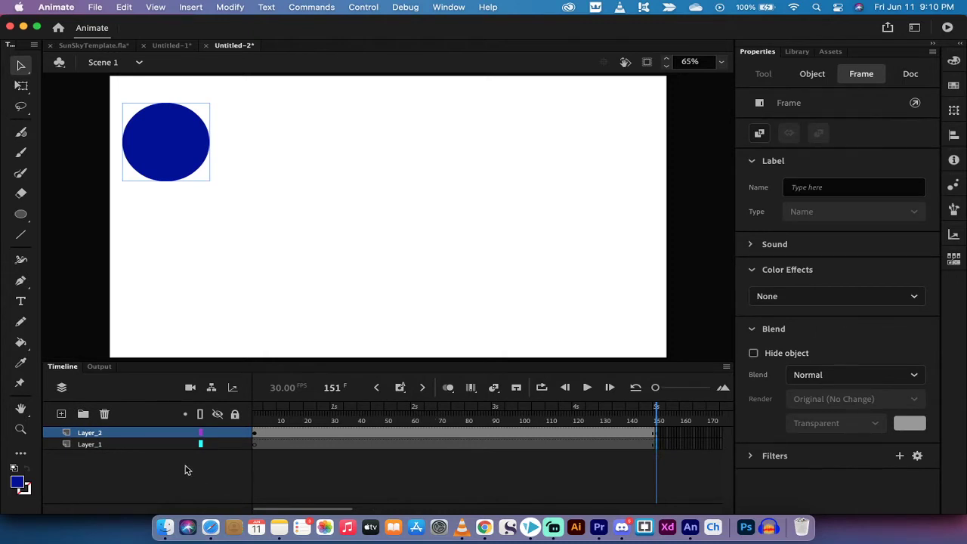
pyautogui.moveTo(661, 417); pyautogui.dragTo(255, 417)
# Lock Layer_1 and reselect Layer_2
pyautogui.click(255, 418)
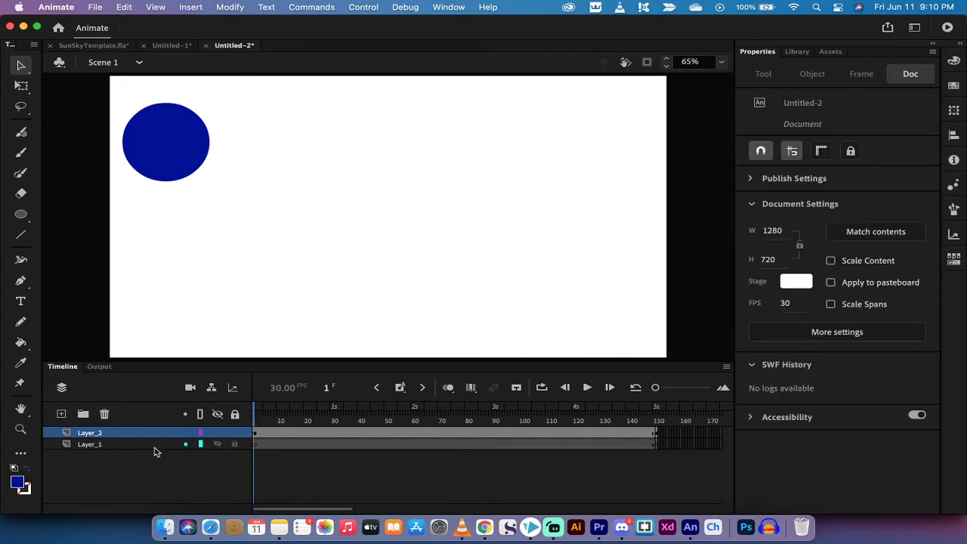
pyautogui.click(86, 437)
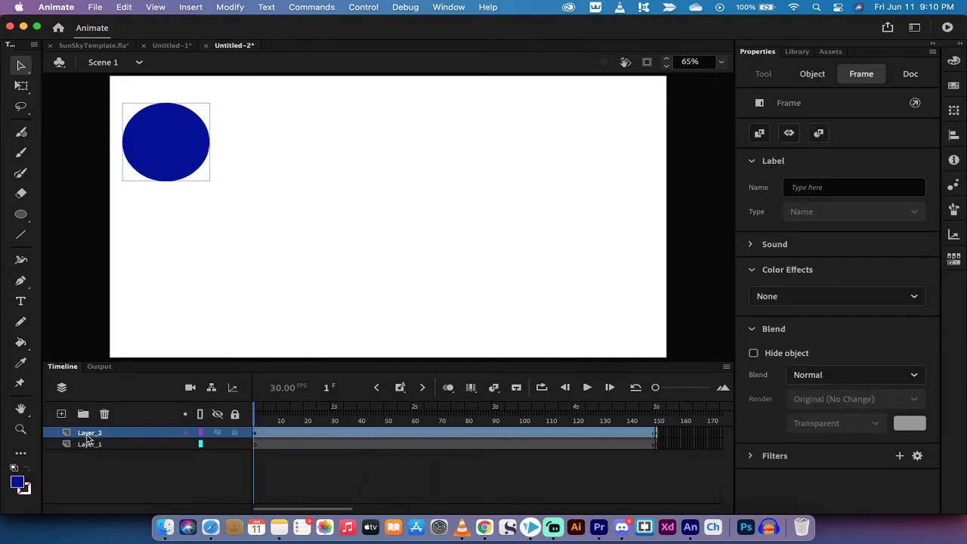
pyautogui.click(90, 445)
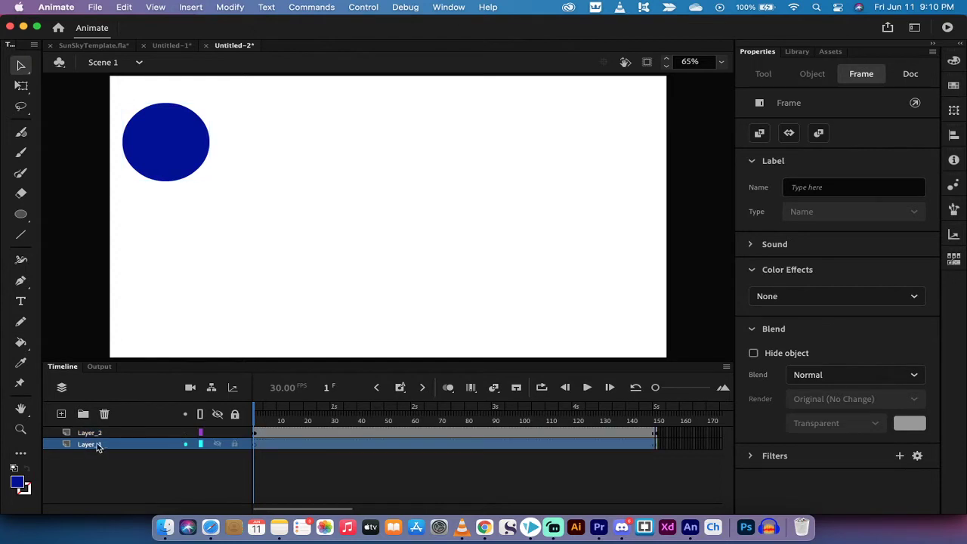
pyautogui.click(234, 446)
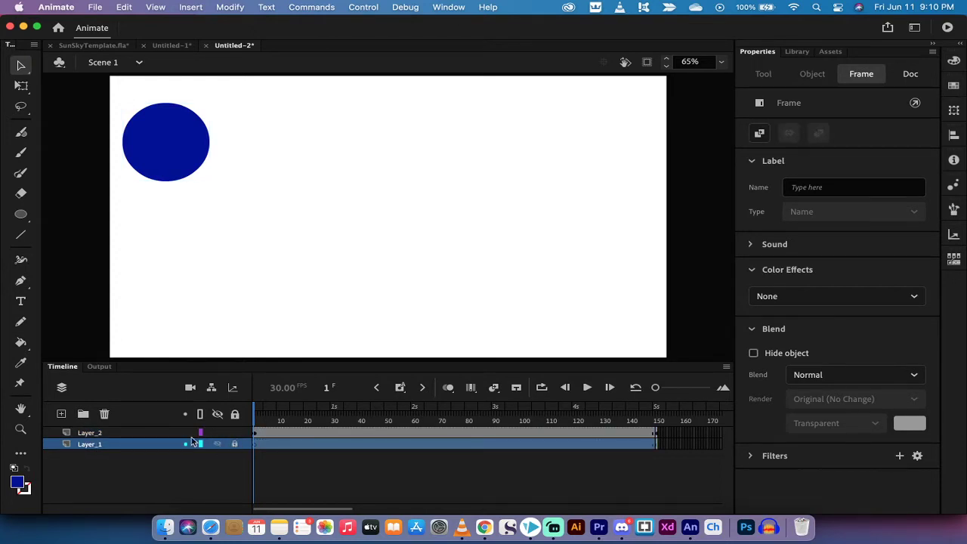
pyautogui.click(117, 435)
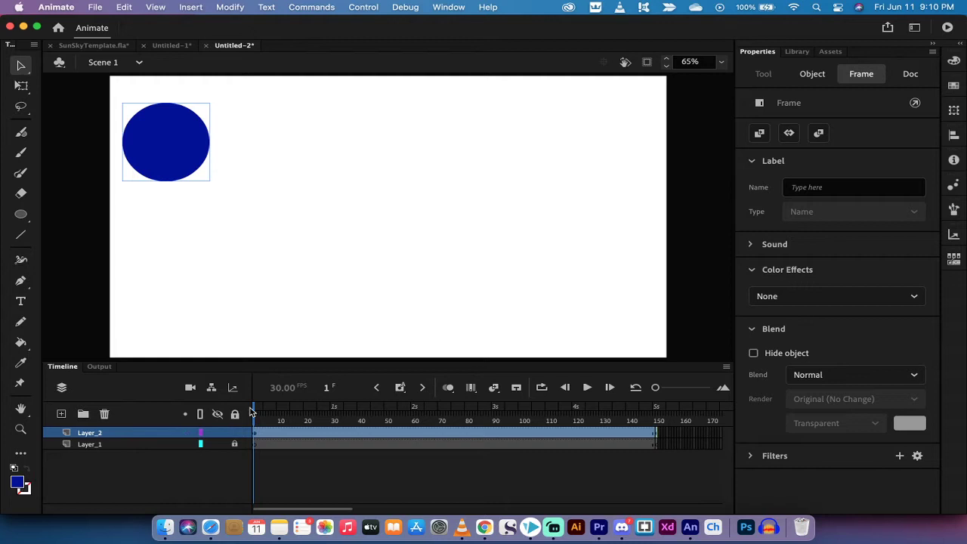
# Turn on Auto KeyFrame in the timeline's keyframe dropdown
pyautogui.click(401, 387)
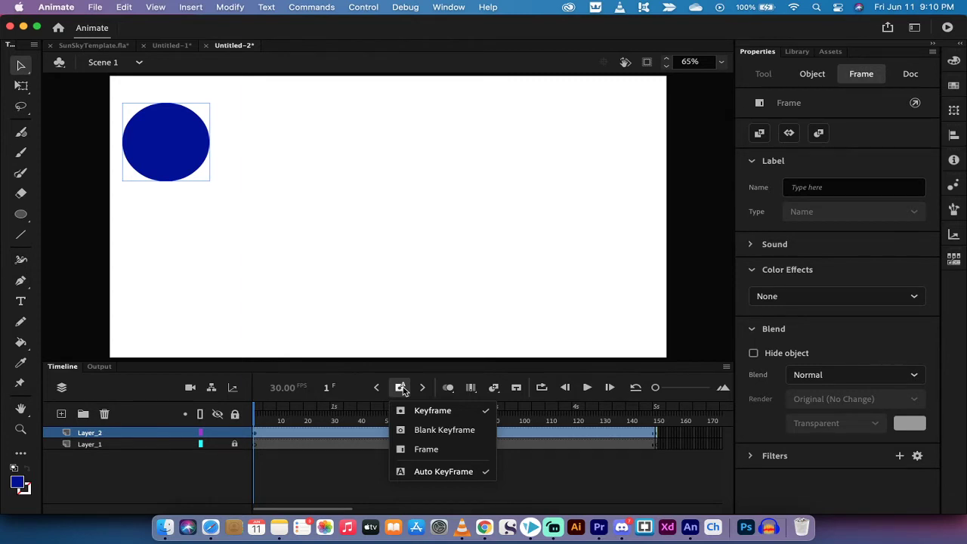
pyautogui.click(401, 387)
pyautogui.click(402, 387)
pyautogui.click(388, 378)
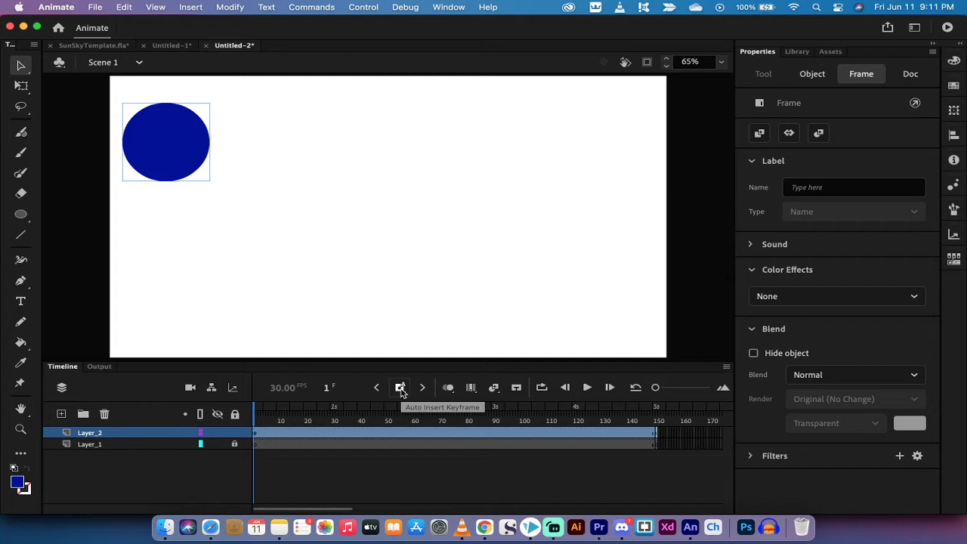
# At frame 30, move the ball down to the bottom of the stage
pyautogui.click(255, 412)
pyautogui.moveTo(255, 413); pyautogui.dragTo(333, 420)
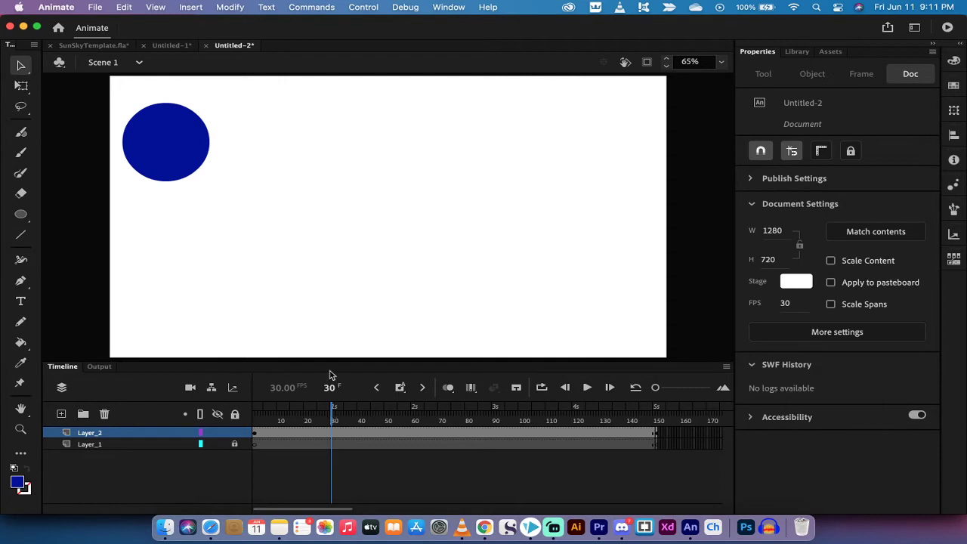
pyautogui.doubleClick(160, 142)
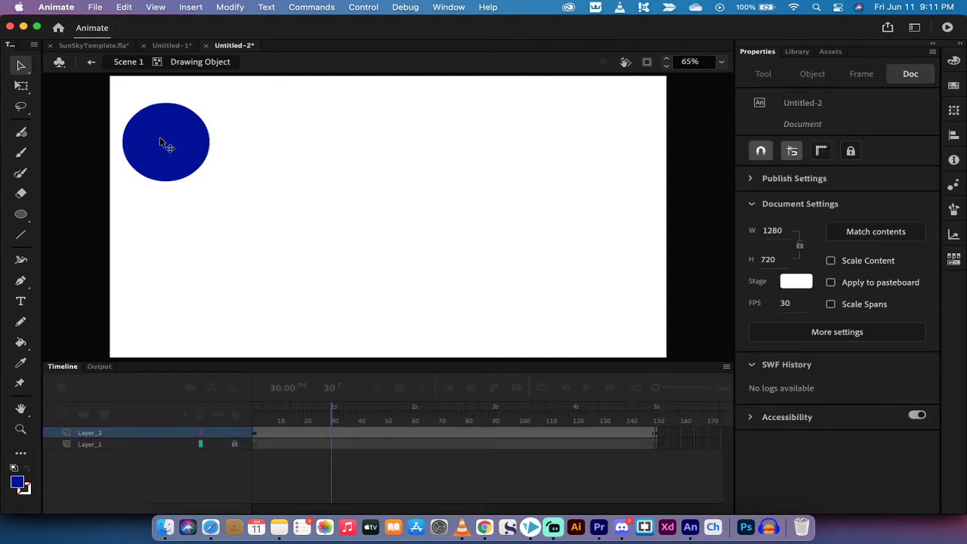
pyautogui.click(92, 62)
pyautogui.moveTo(145, 139); pyautogui.dragTo(276, 298)
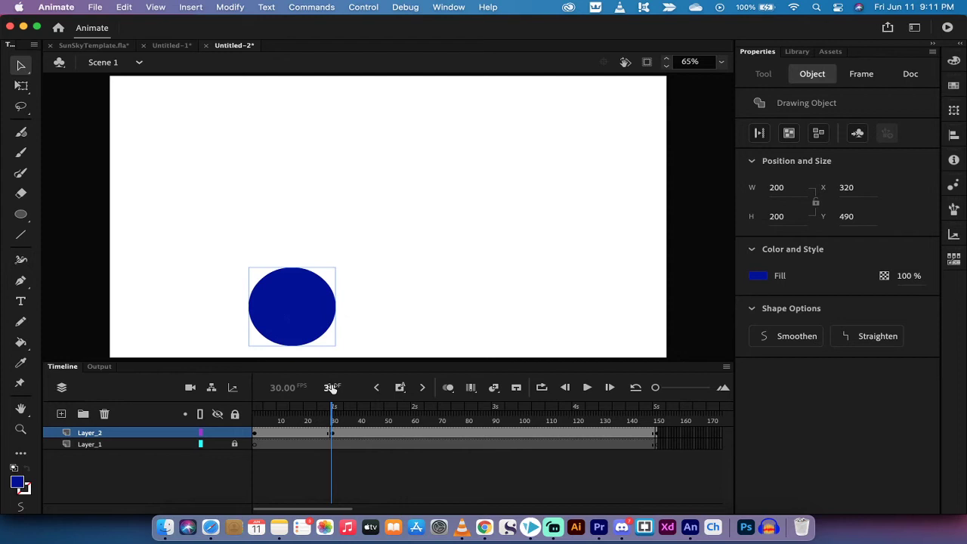
pyautogui.click(334, 420)
# Position the ball at frame 60 (X 610, Y 40), frame 90 (X 840, Y 510) and frame 120 (X 1060, Y 30)
pyautogui.moveTo(335, 420); pyautogui.dragTo(415, 421)
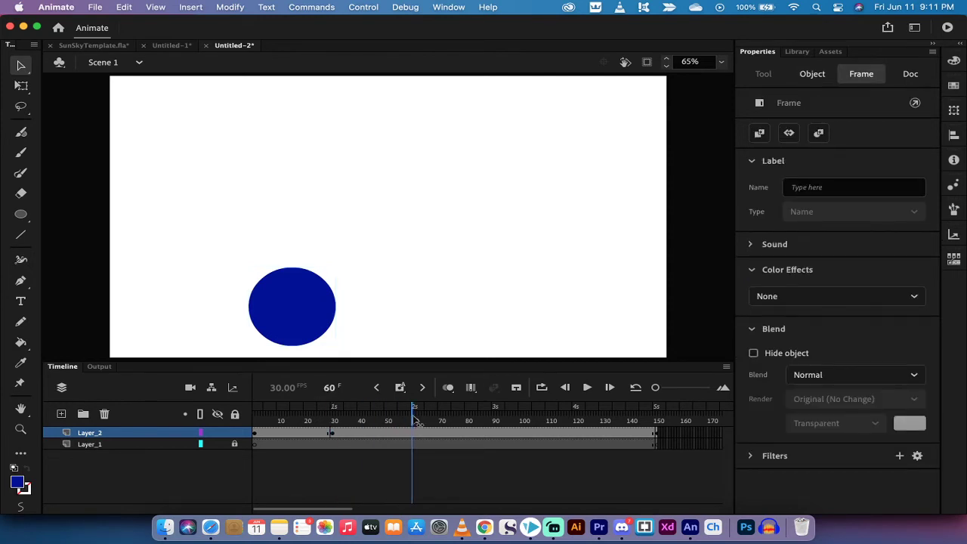
pyautogui.click(296, 325)
pyautogui.moveTo(287, 313); pyautogui.dragTo(413, 133)
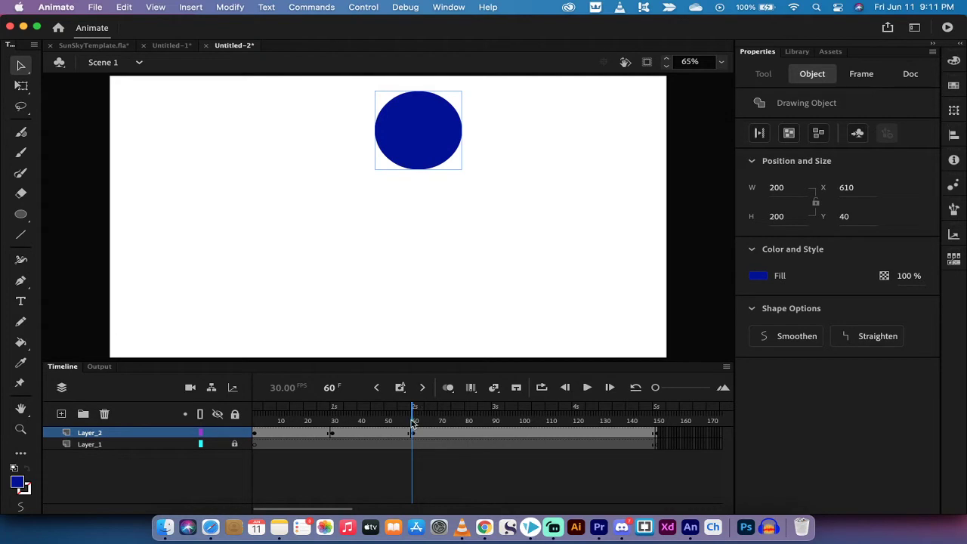
pyautogui.moveTo(412, 425); pyautogui.dragTo(497, 425)
pyautogui.click(428, 143)
pyautogui.moveTo(410, 125); pyautogui.dragTo(510, 309)
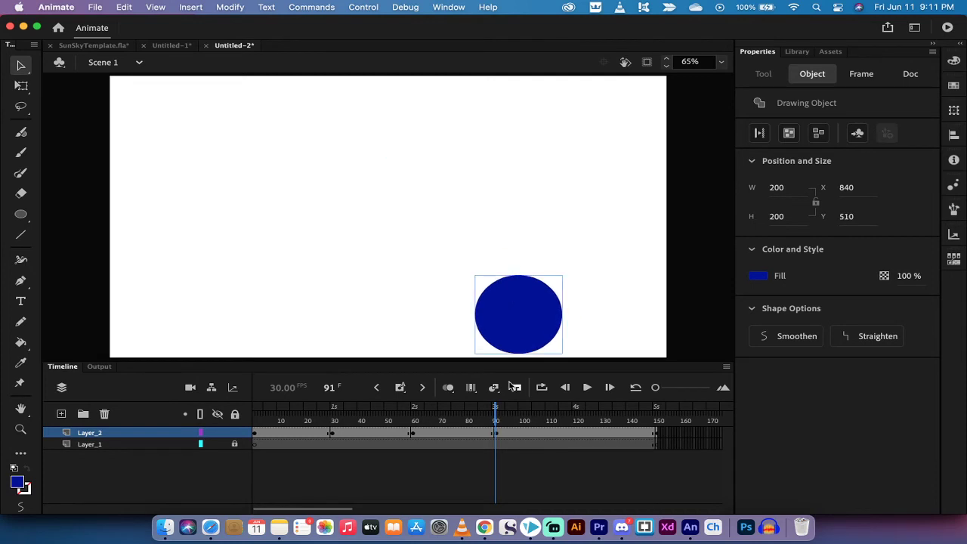
pyautogui.moveTo(494, 416); pyautogui.dragTo(577, 416)
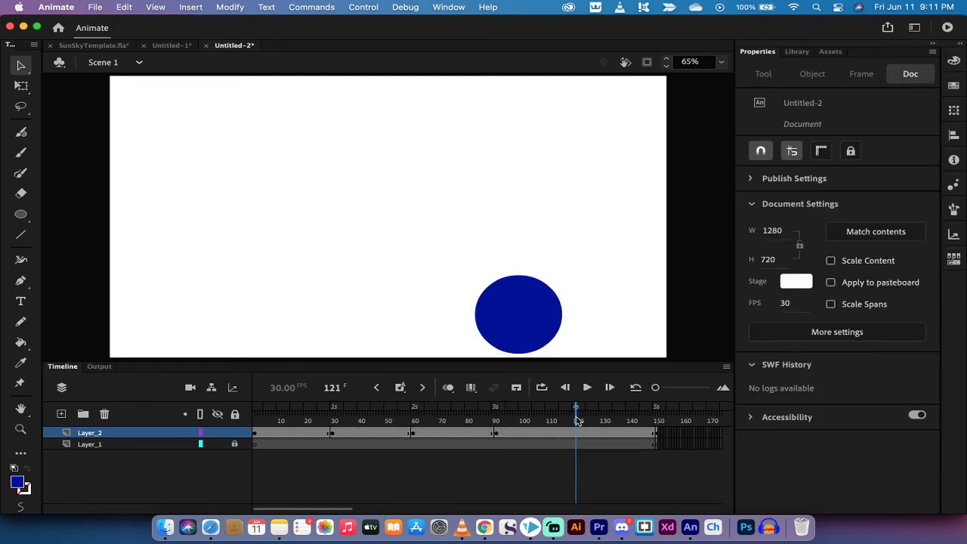
pyautogui.click(516, 309)
pyautogui.moveTo(509, 319); pyautogui.dragTo(602, 126)
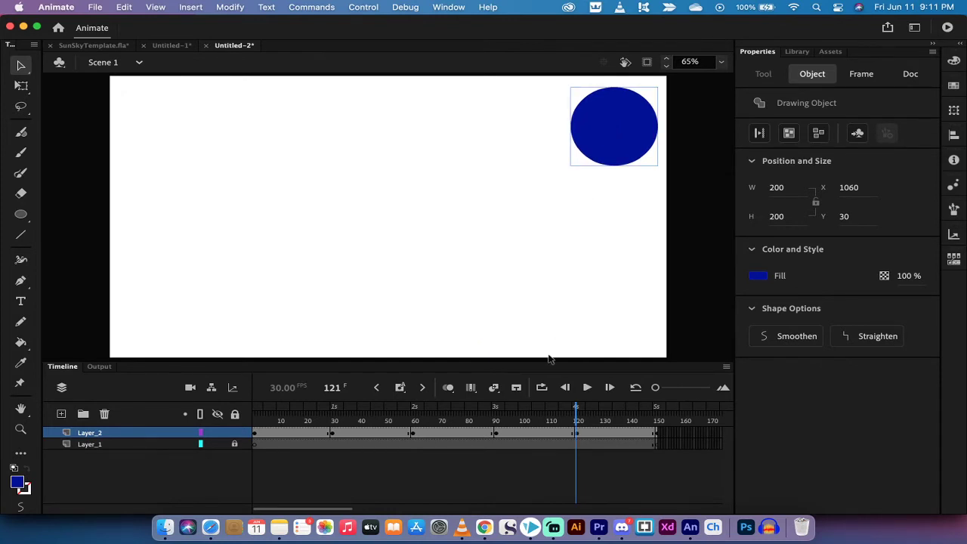
pyautogui.moveTo(579, 423); pyautogui.dragTo(226, 408)
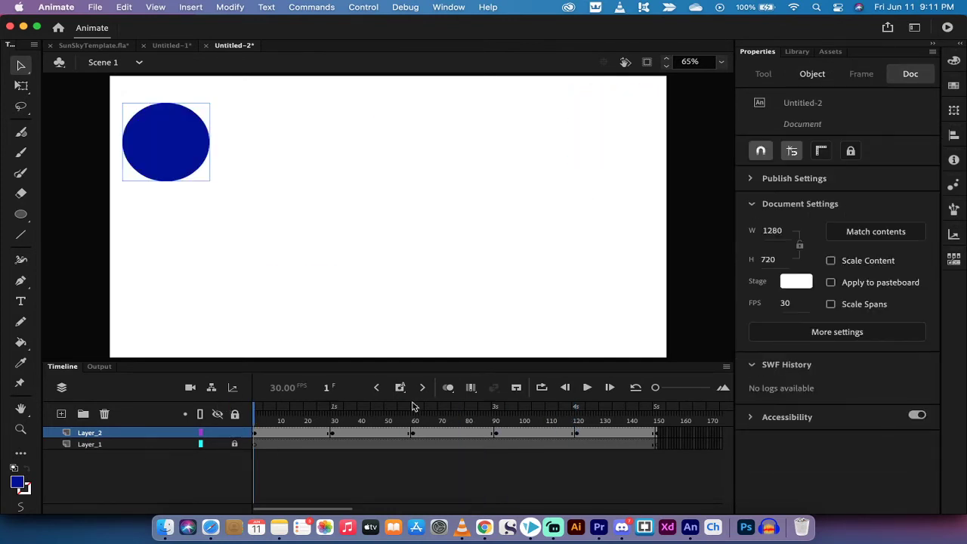
pyautogui.click(587, 387)
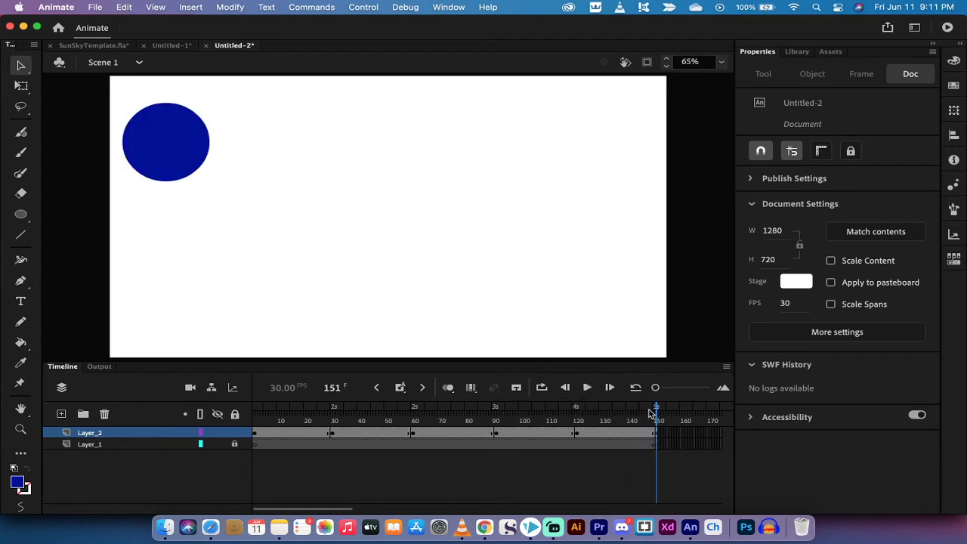
pyautogui.moveTo(654, 412); pyautogui.dragTo(253, 410)
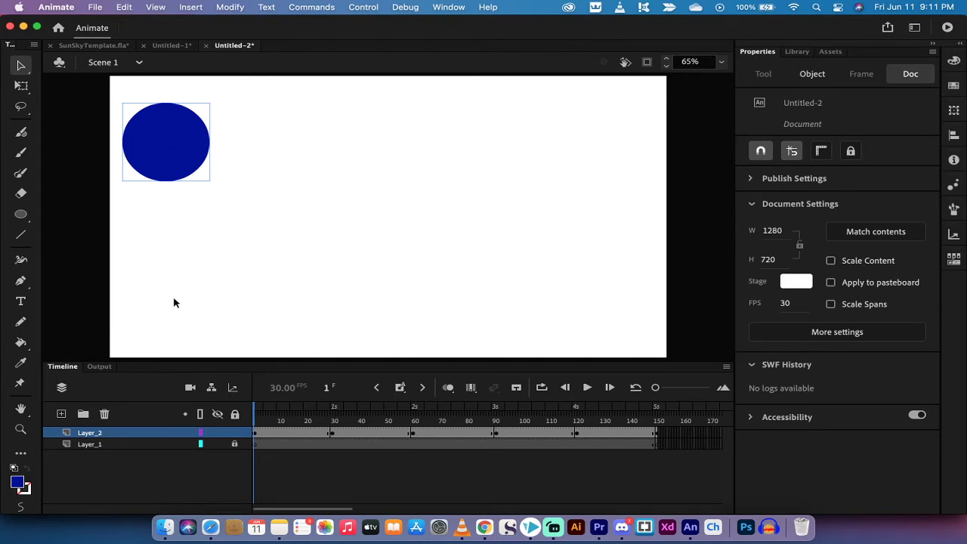
pyautogui.click(255, 413)
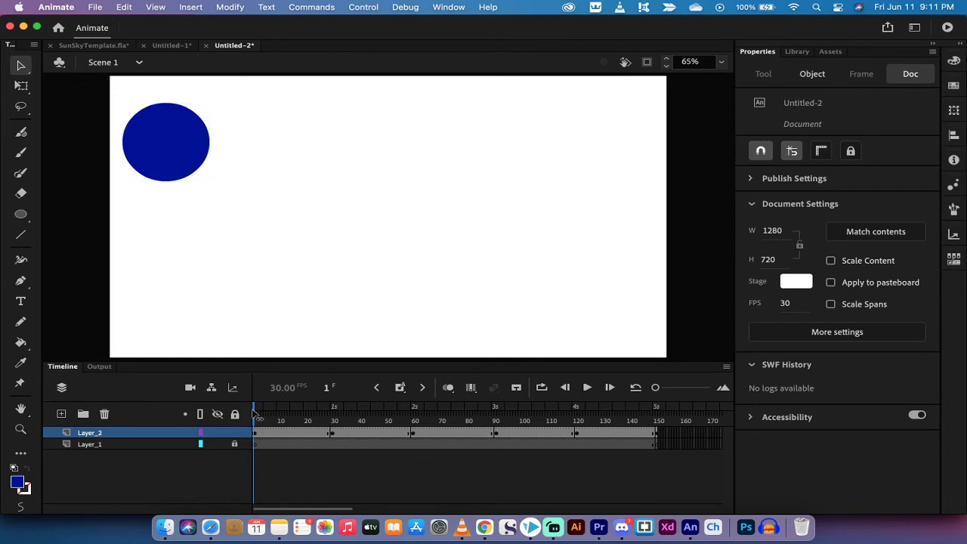
pyautogui.click(115, 433)
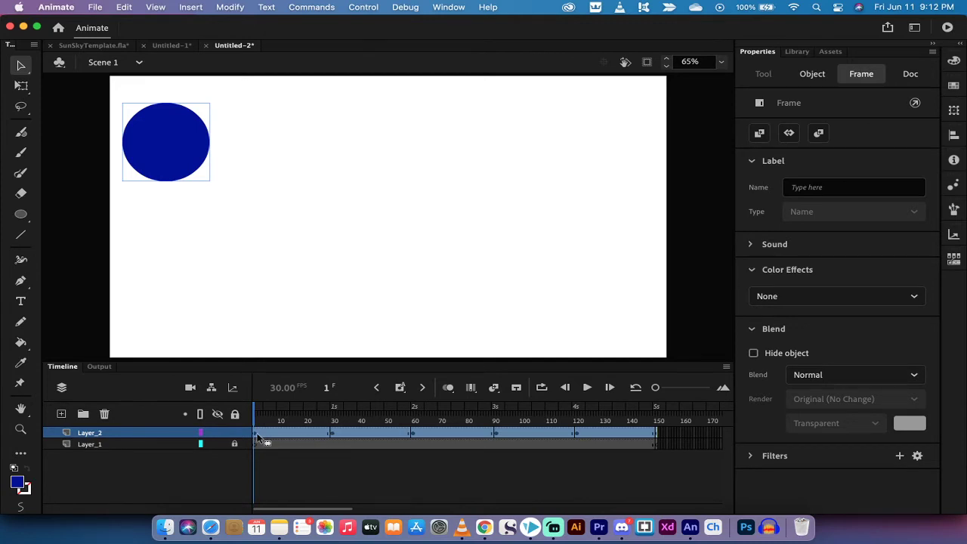
# Create a shape tween on Layer_2 spanning frames 1 to 30
pyautogui.click(283, 433)
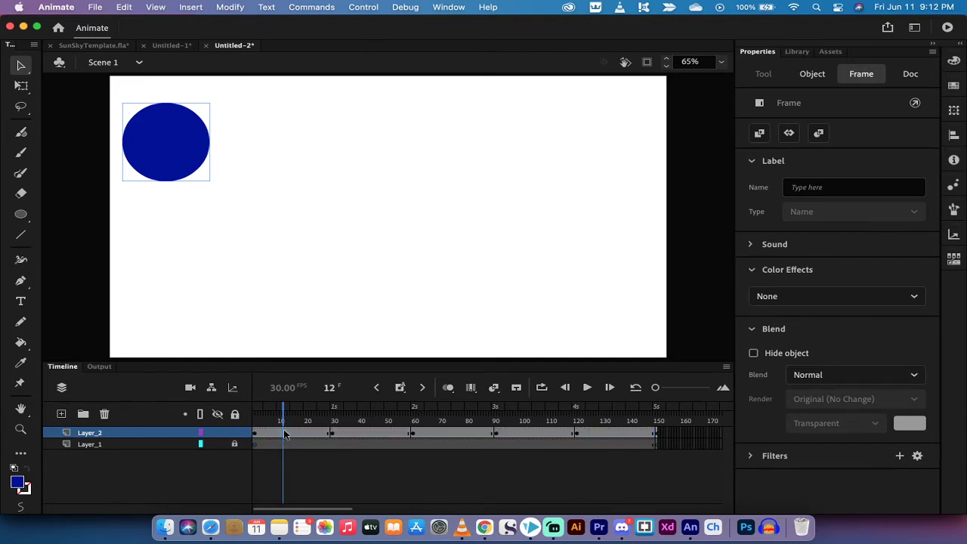
pyautogui.click(291, 435)
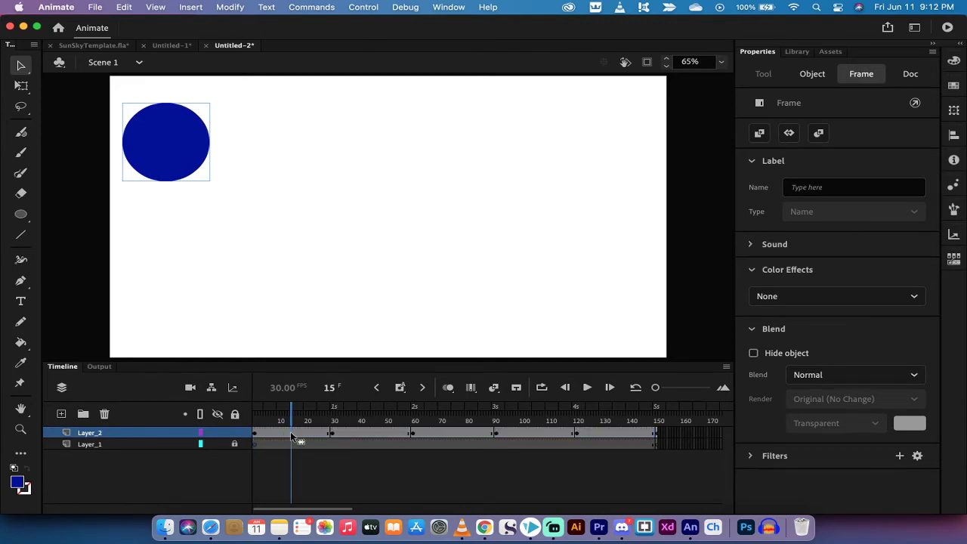
pyautogui.click(494, 389)
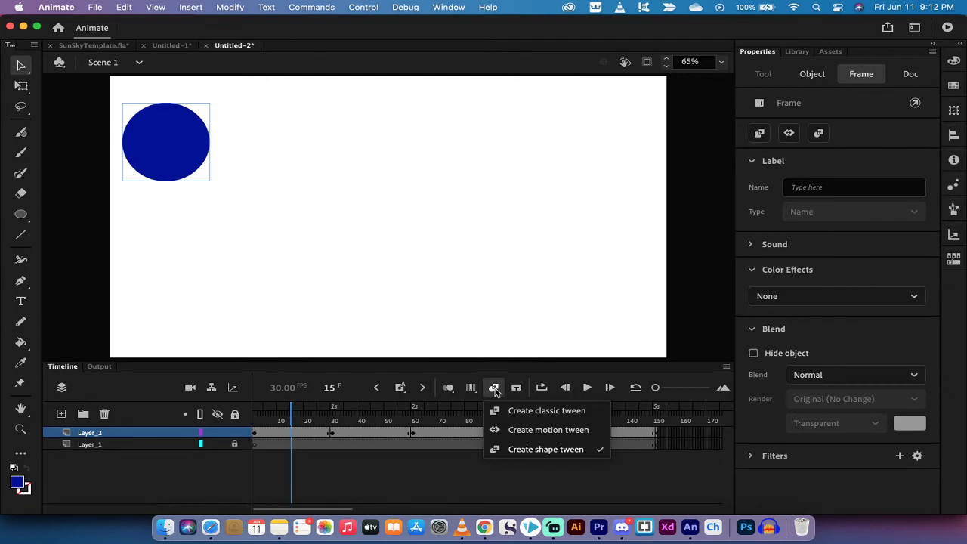
pyautogui.click(498, 376)
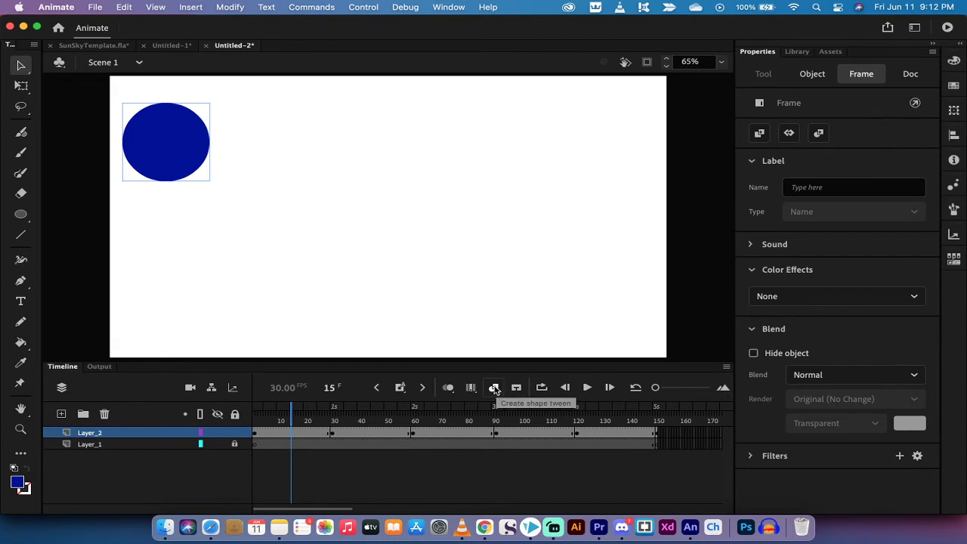
pyautogui.click(494, 389)
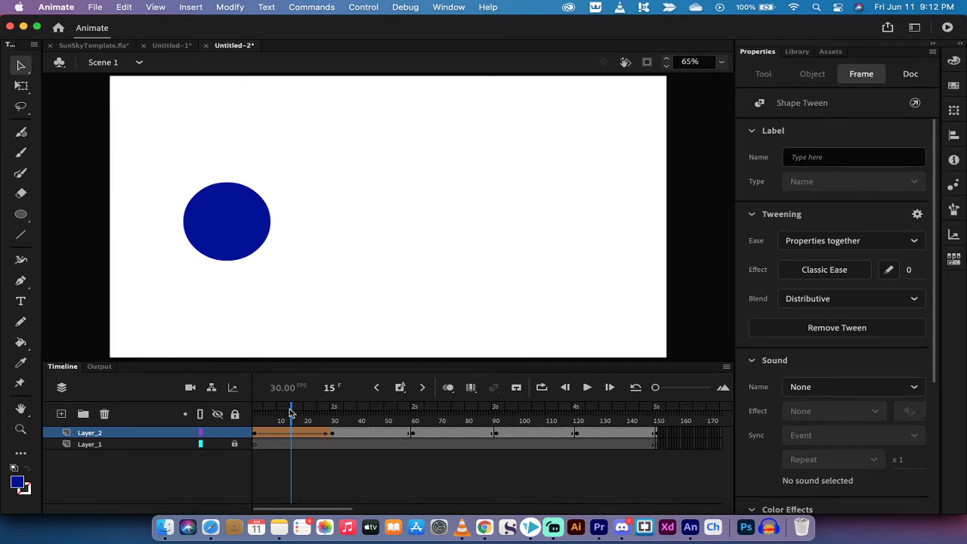
# Preview the tweened glide from frame 1, then rewind to the start
pyautogui.moveTo(291, 412); pyautogui.dragTo(254, 412)
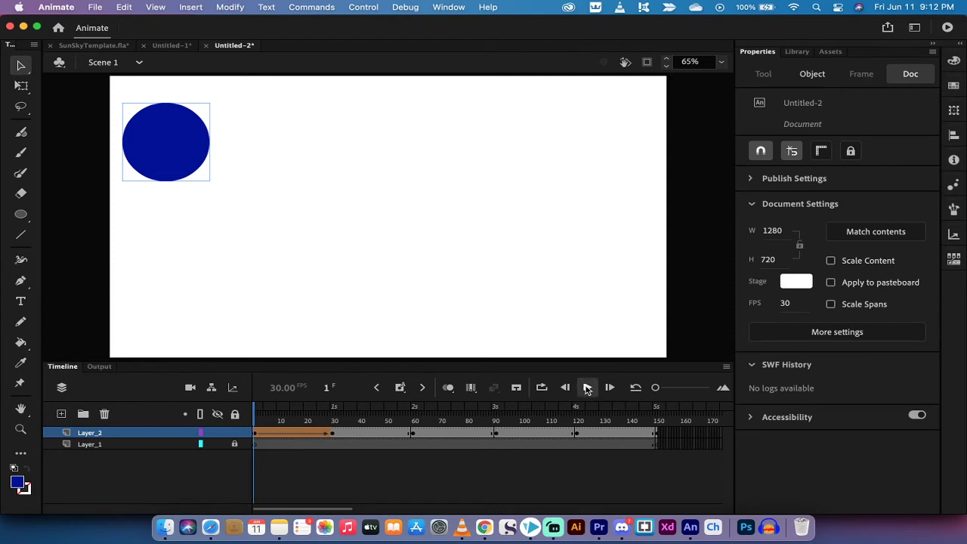
pyautogui.click(587, 387)
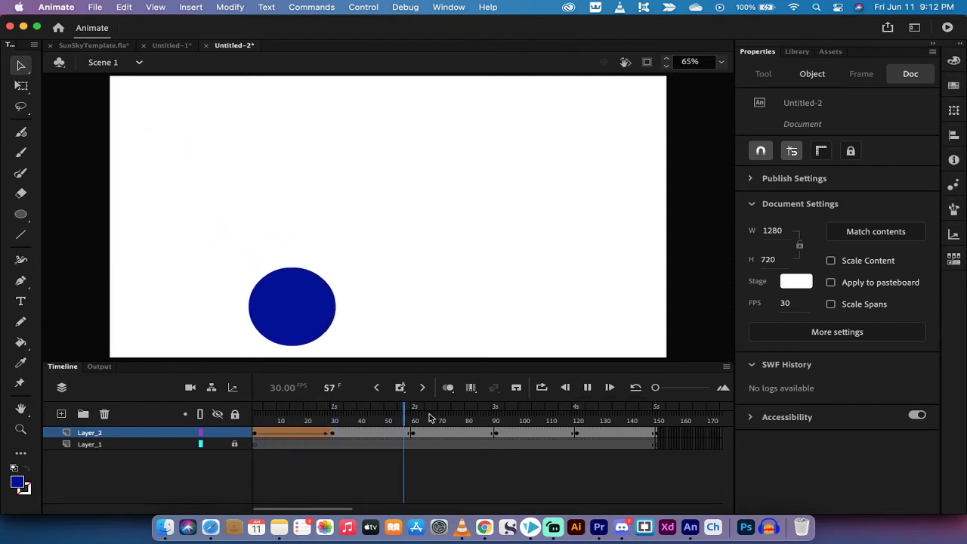
pyautogui.click(588, 388)
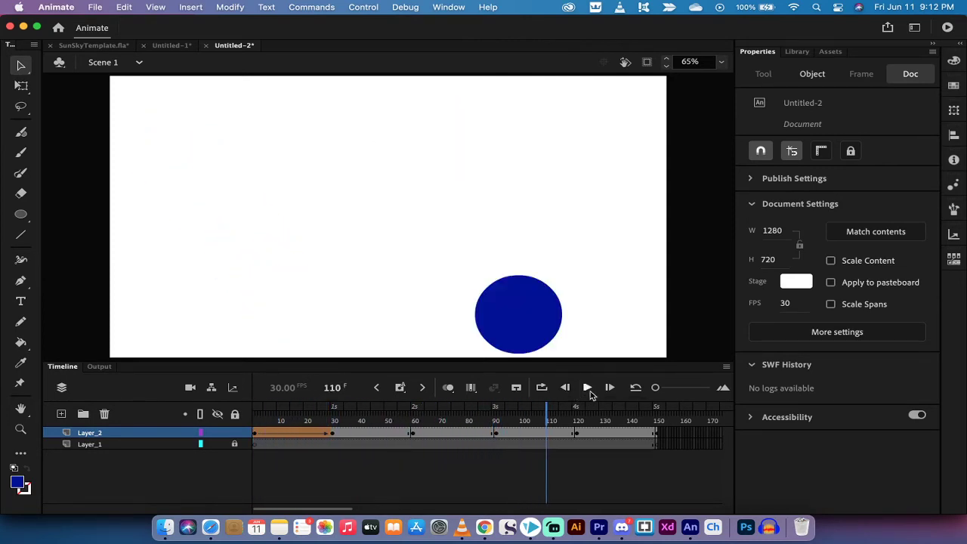
pyautogui.moveTo(551, 414); pyautogui.dragTo(251, 418)
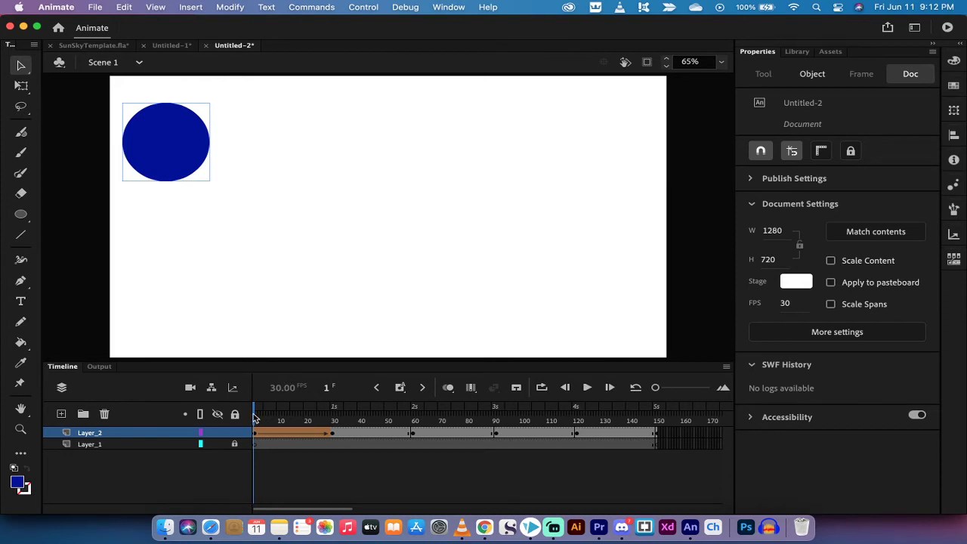
# Add shape tweens across the 30–60, 60–90 and 90–120 spans and review the motion
pyautogui.moveTo(255, 420); pyautogui.dragTo(375, 418)
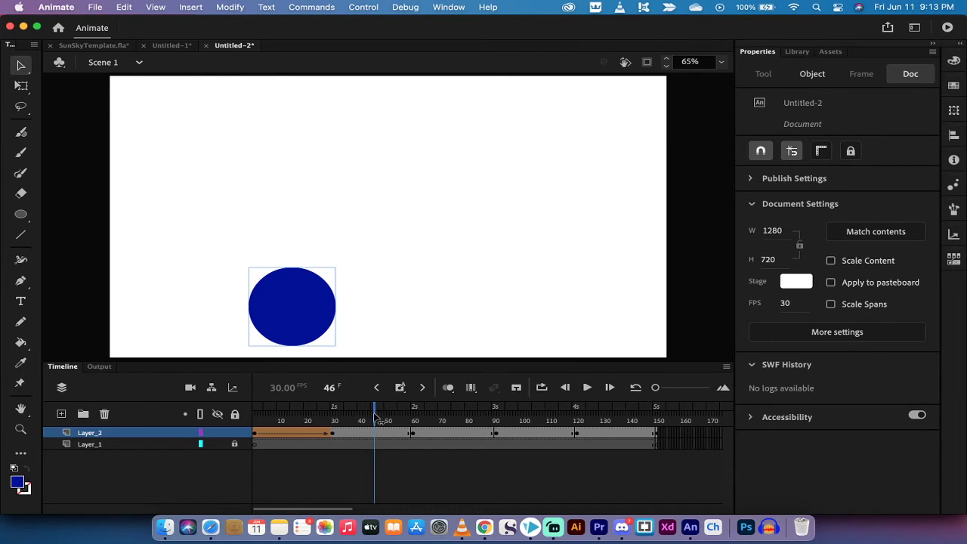
pyautogui.click(355, 434)
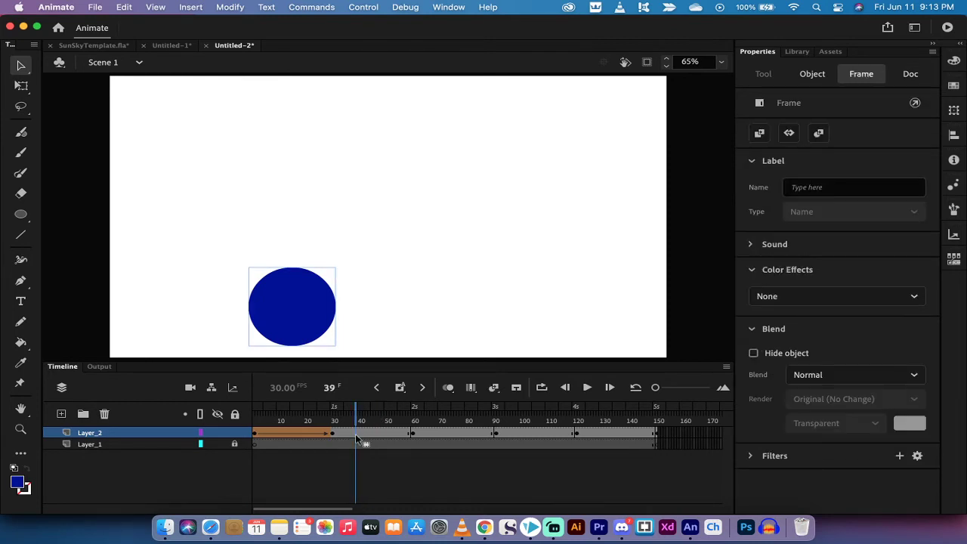
pyautogui.click(497, 391)
pyautogui.click(457, 434)
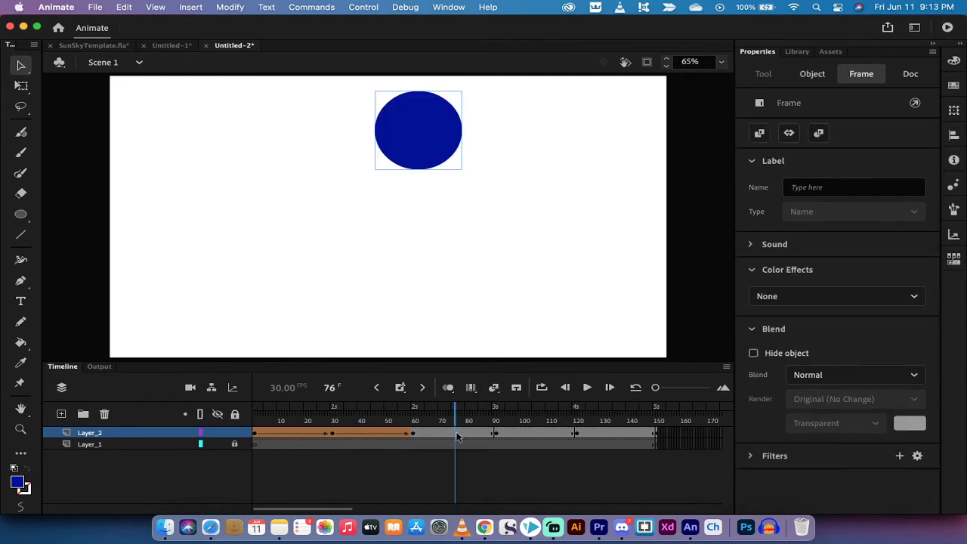
pyautogui.click(495, 389)
pyautogui.click(533, 433)
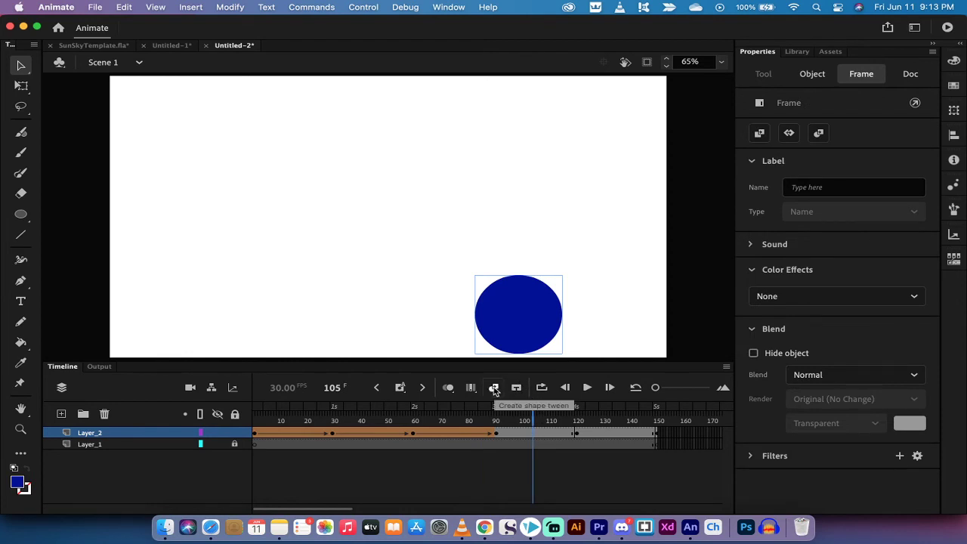
pyautogui.click(495, 389)
pyautogui.click(504, 428)
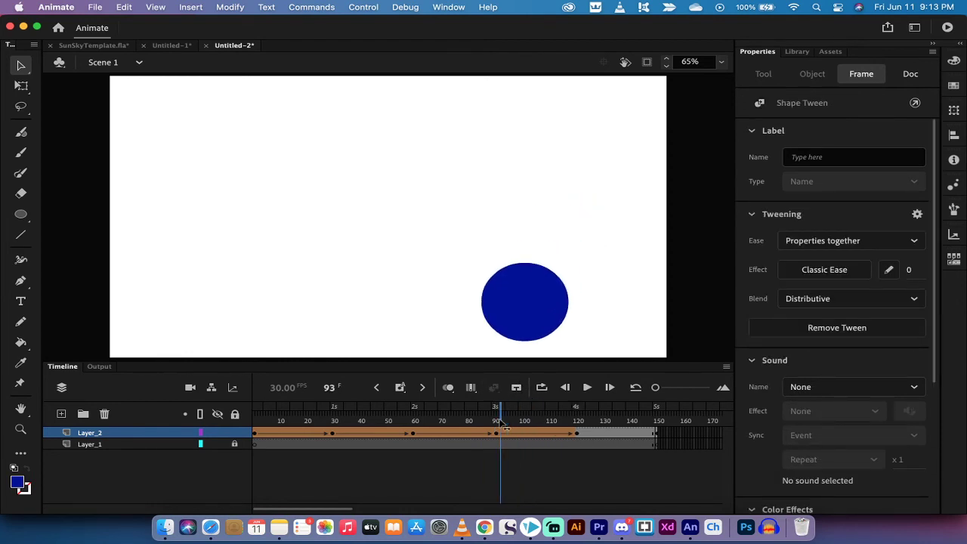
pyautogui.moveTo(504, 428); pyautogui.dragTo(240, 427)
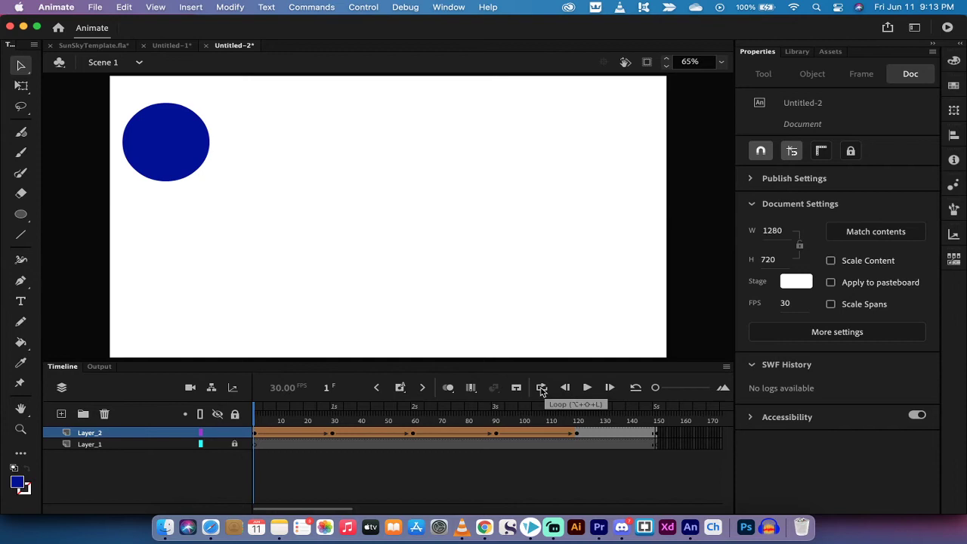
# Turn on looping over frames 1–150, play the loop, then rewind to frame 1
pyautogui.click(541, 389)
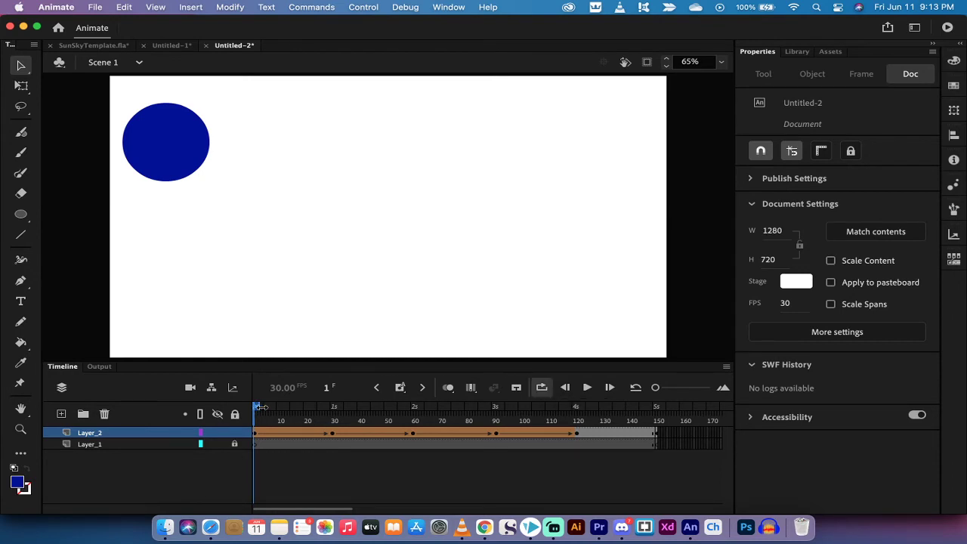
pyautogui.moveTo(262, 408); pyautogui.dragTo(654, 405)
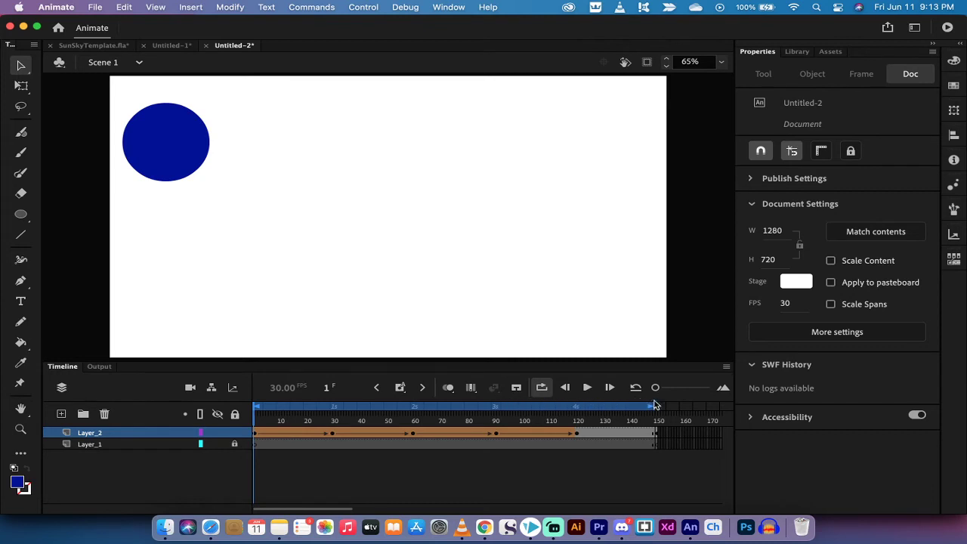
pyautogui.click(588, 388)
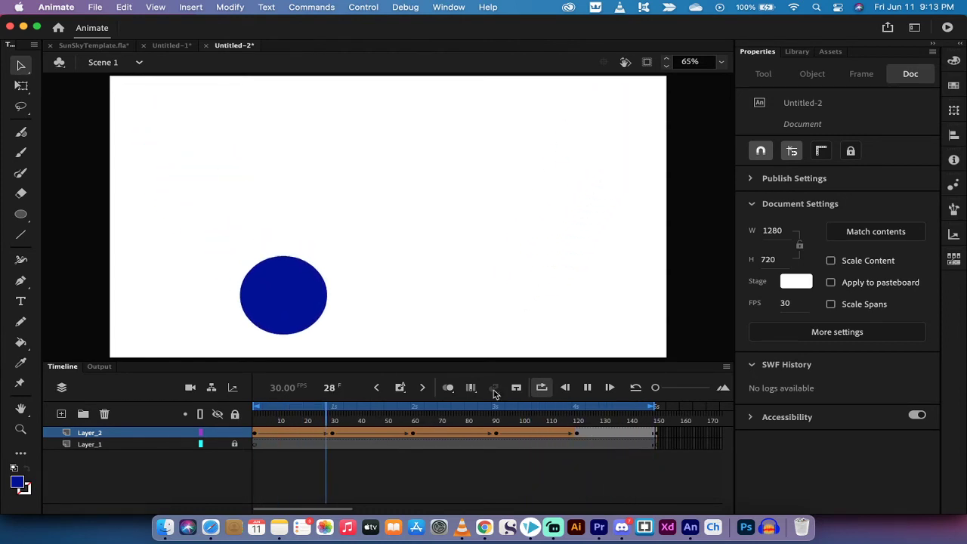
pyautogui.click(587, 387)
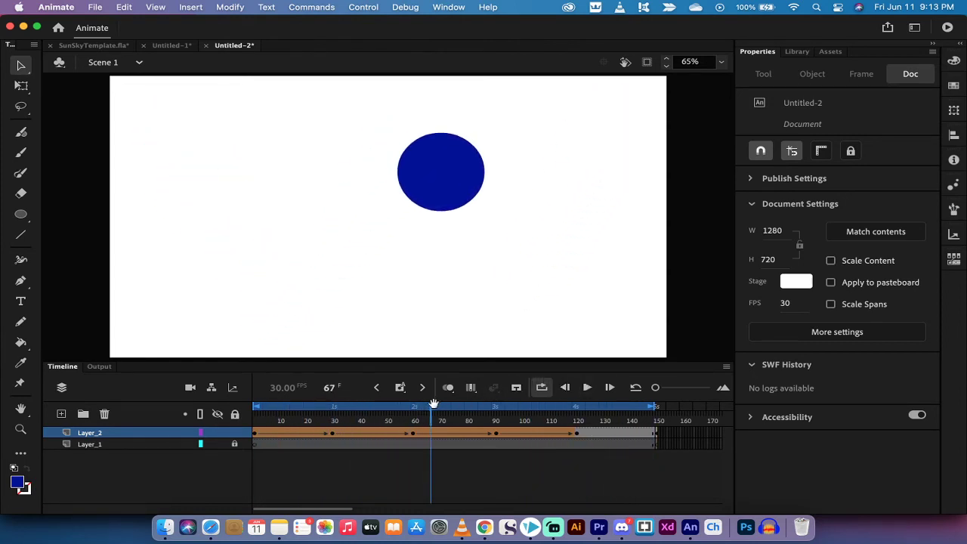
pyautogui.moveTo(436, 415); pyautogui.dragTo(169, 433)
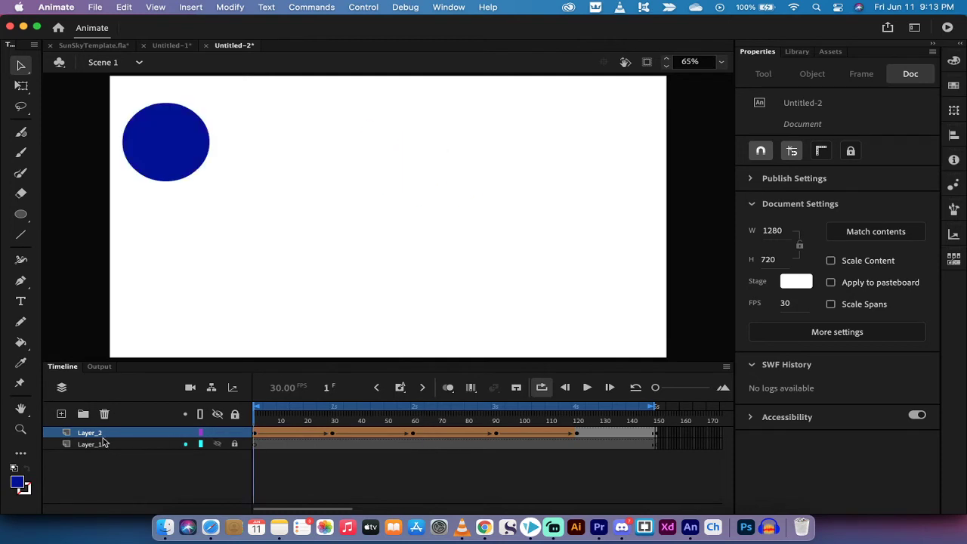
# Apply the Quad Ease-In-Out effect to the first shape tween on Layer_2
pyautogui.click(97, 433)
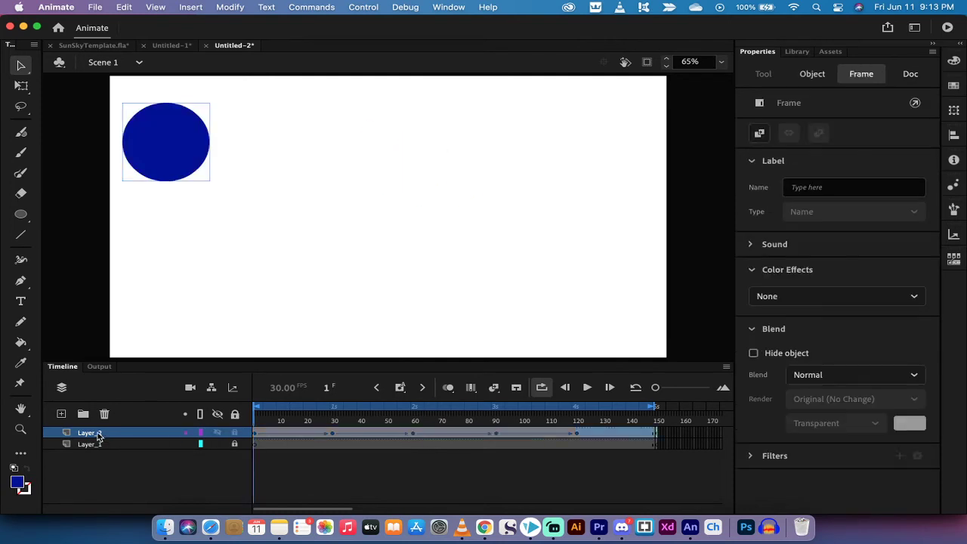
pyautogui.click(285, 429)
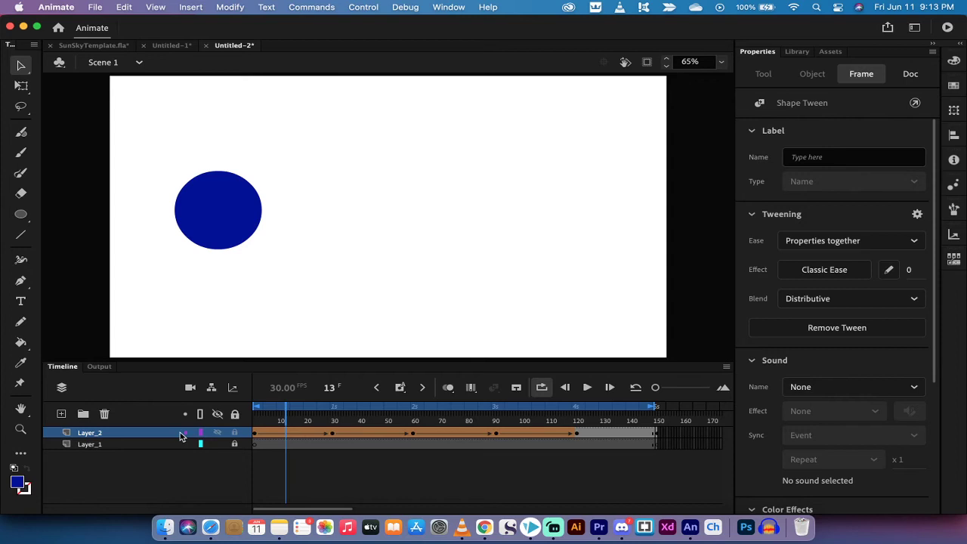
pyautogui.moveTo(288, 411); pyautogui.dragTo(293, 413)
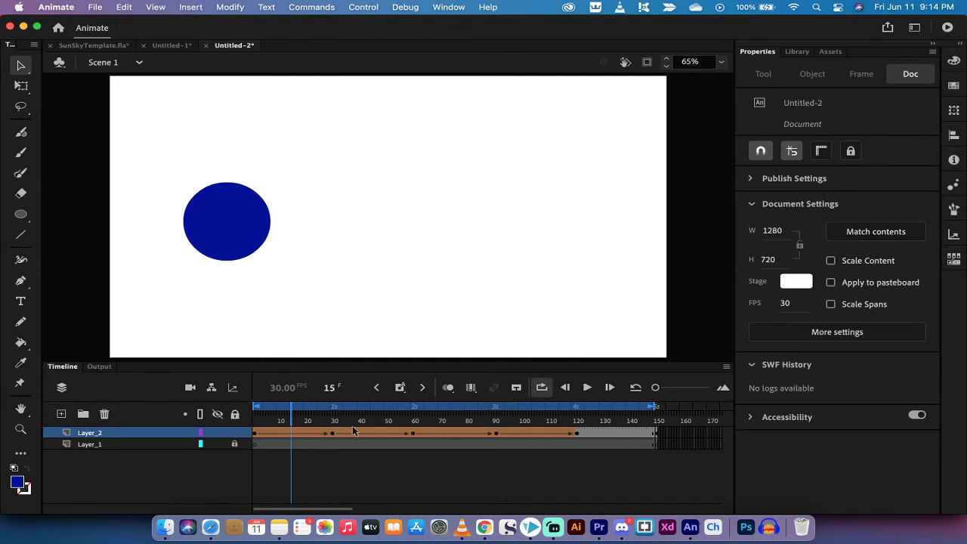
pyautogui.click(292, 435)
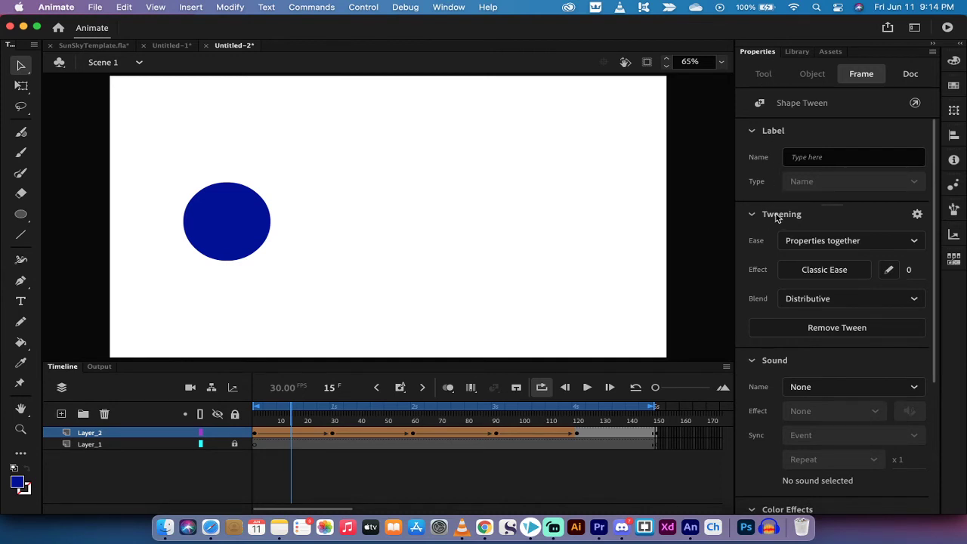
pyautogui.click(815, 277)
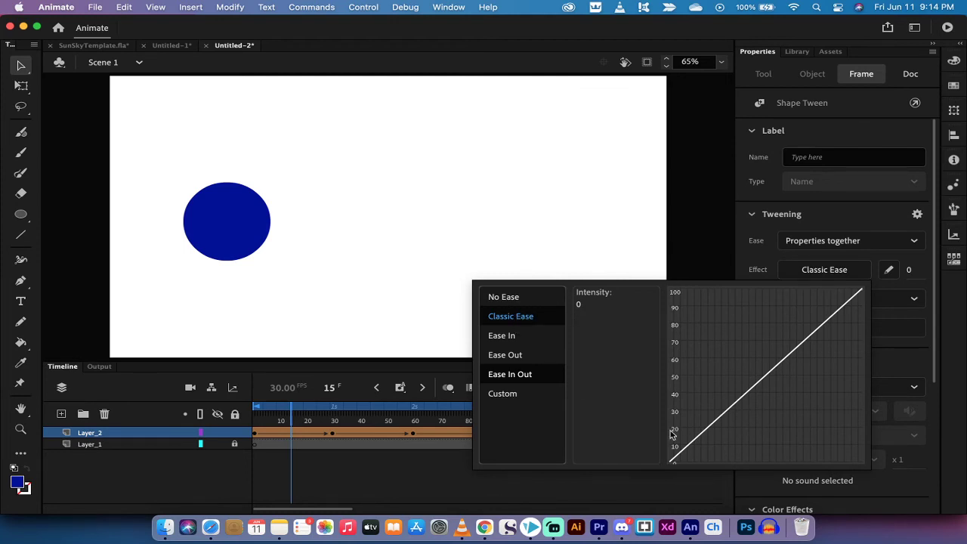
pyautogui.click(511, 375)
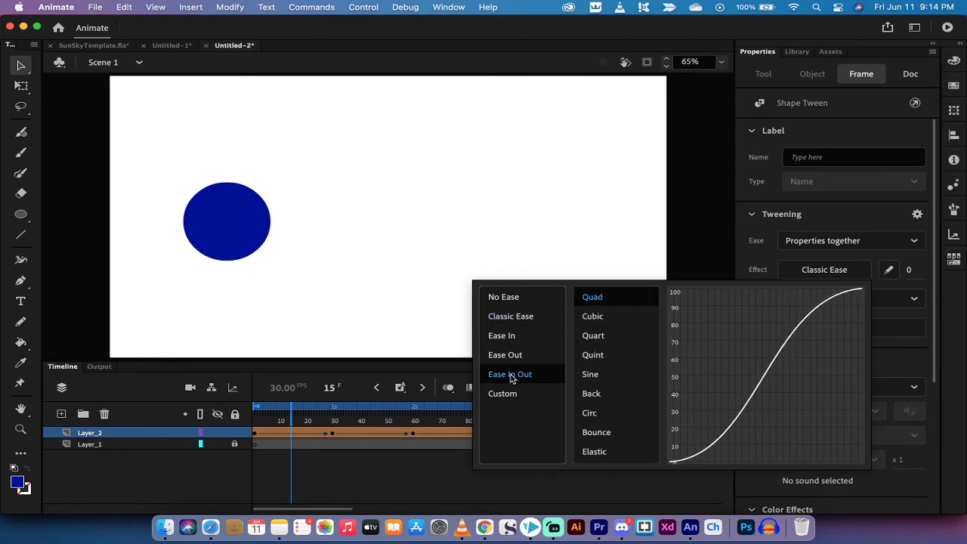
pyautogui.doubleClick(597, 298)
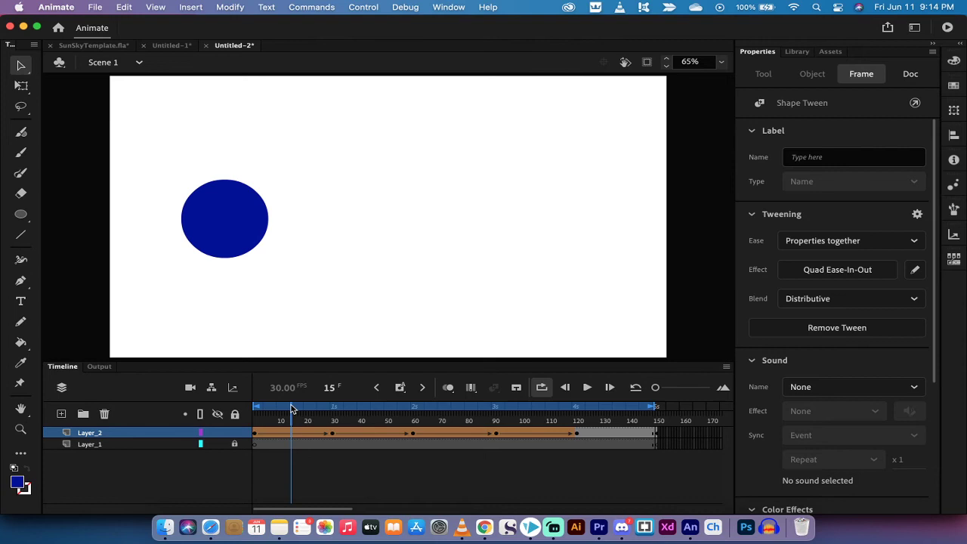
# Preview the eased motion from frame 1, then select the second tween at frame 45
pyautogui.moveTo(290, 406); pyautogui.dragTo(255, 408)
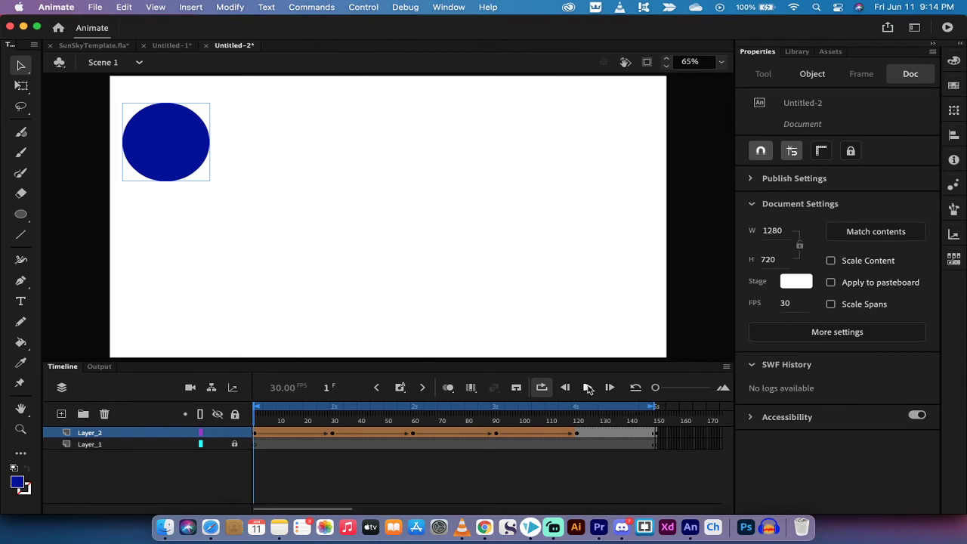
pyautogui.click(588, 388)
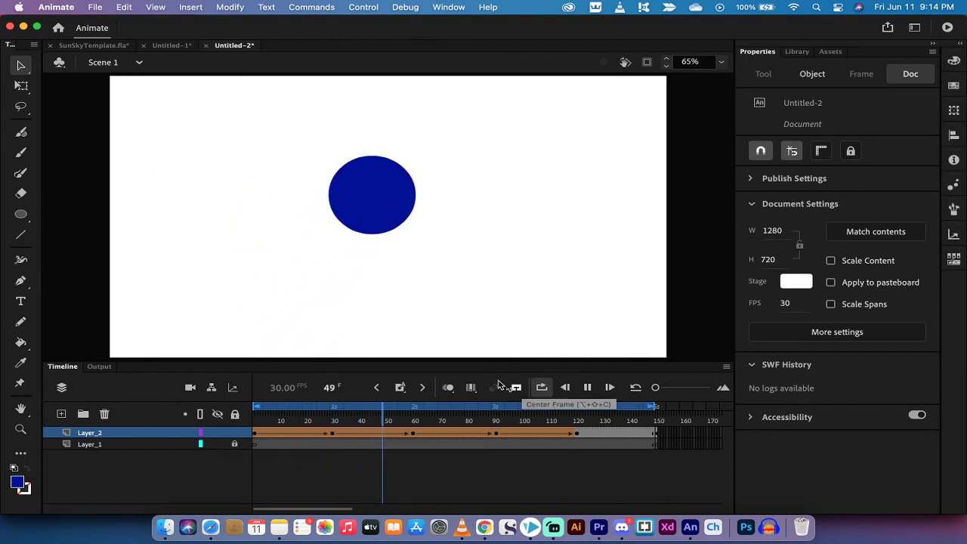
pyautogui.click(477, 409)
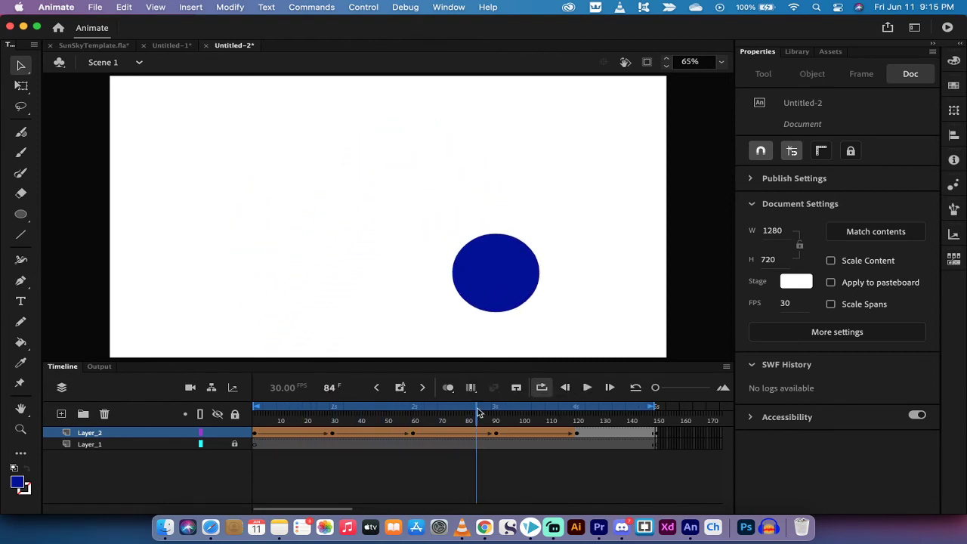
pyautogui.moveTo(477, 410); pyautogui.dragTo(370, 425)
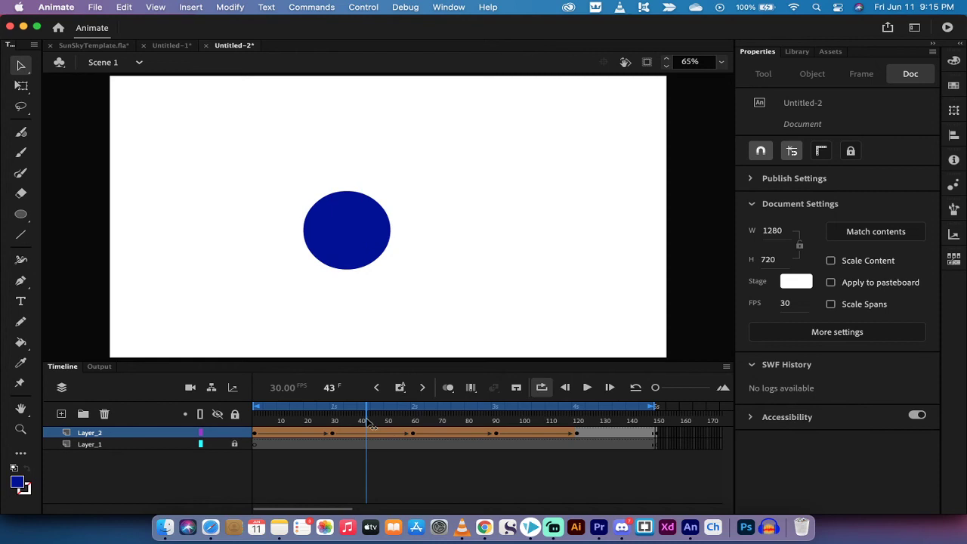
pyautogui.moveTo(368, 423); pyautogui.dragTo(373, 425)
pyautogui.click(373, 436)
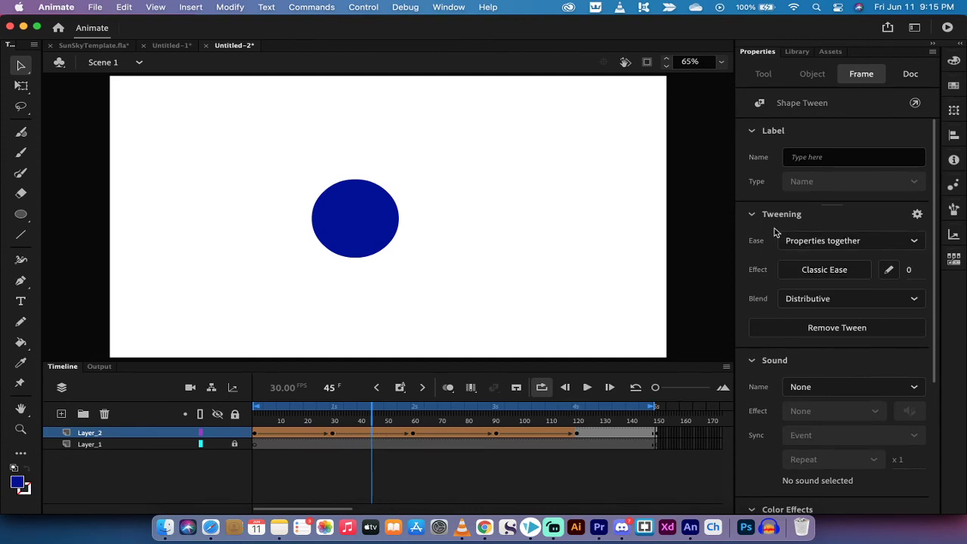
# Apply the Bounce Ease-In-Out effect to the second shape tween
pyautogui.click(799, 270)
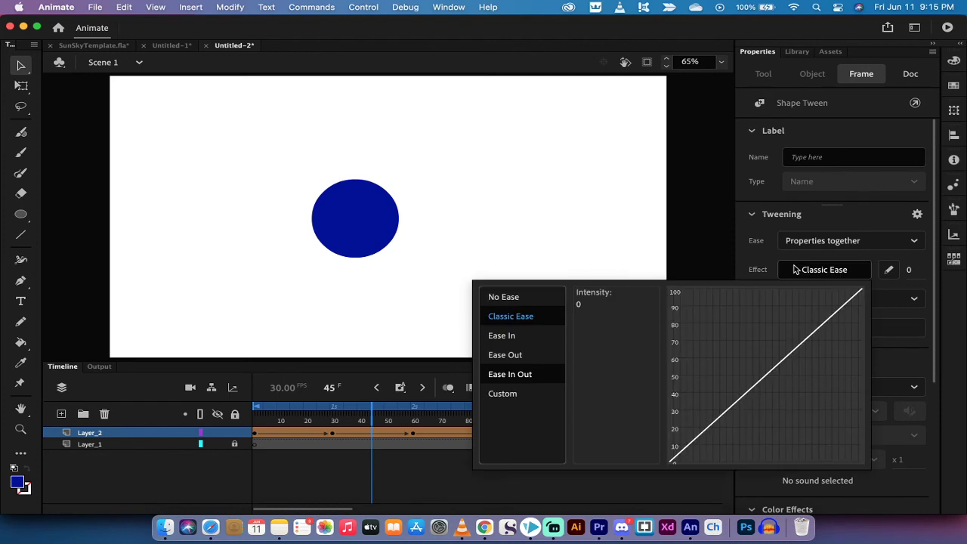
pyautogui.click(512, 375)
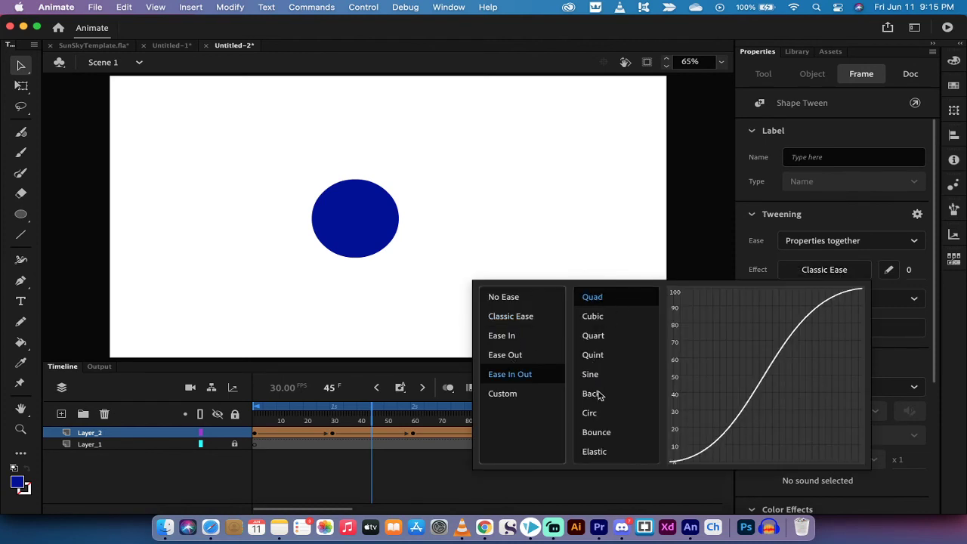
pyautogui.click(596, 434)
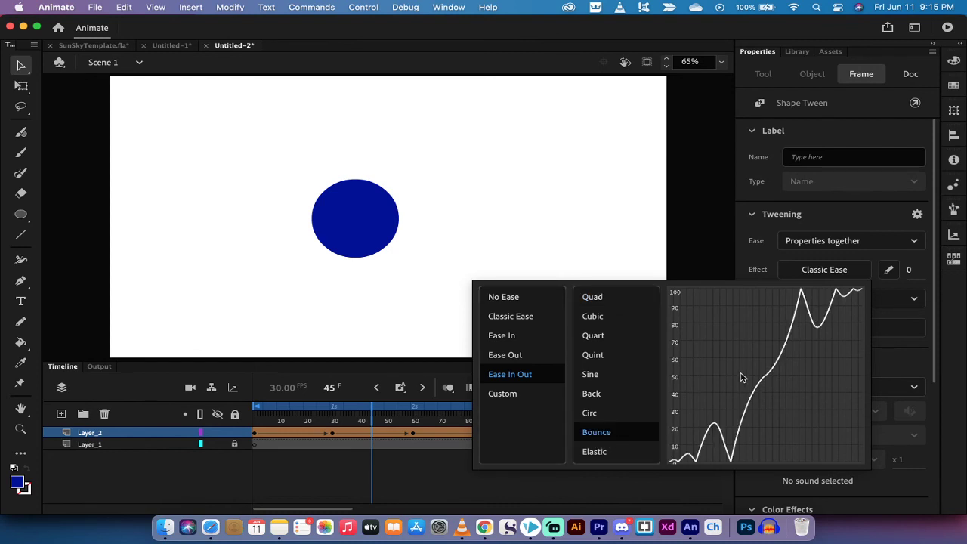
pyautogui.doubleClick(601, 435)
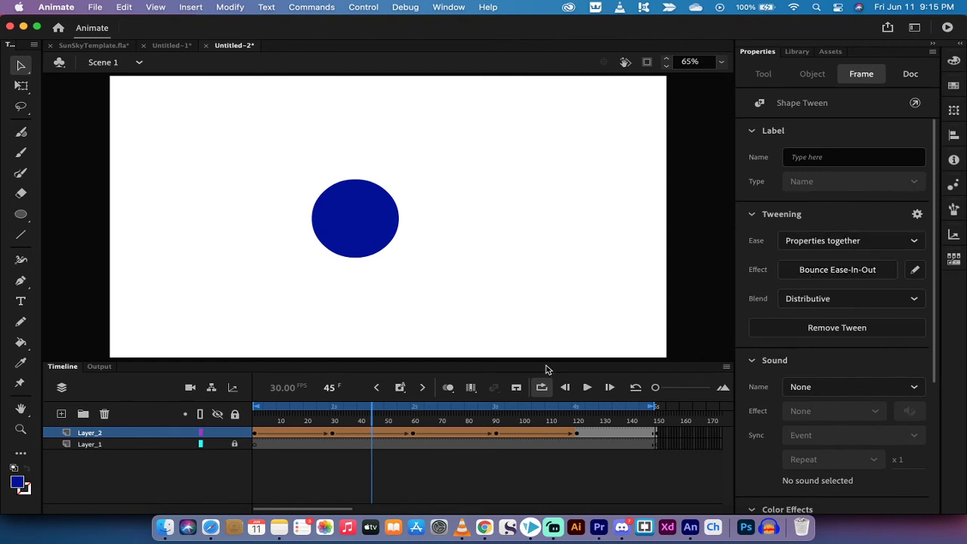
# Apply the Elastic Ease-Out effect to the third shape tween, frames 60–90
pyautogui.moveTo(375, 418); pyautogui.dragTo(457, 421)
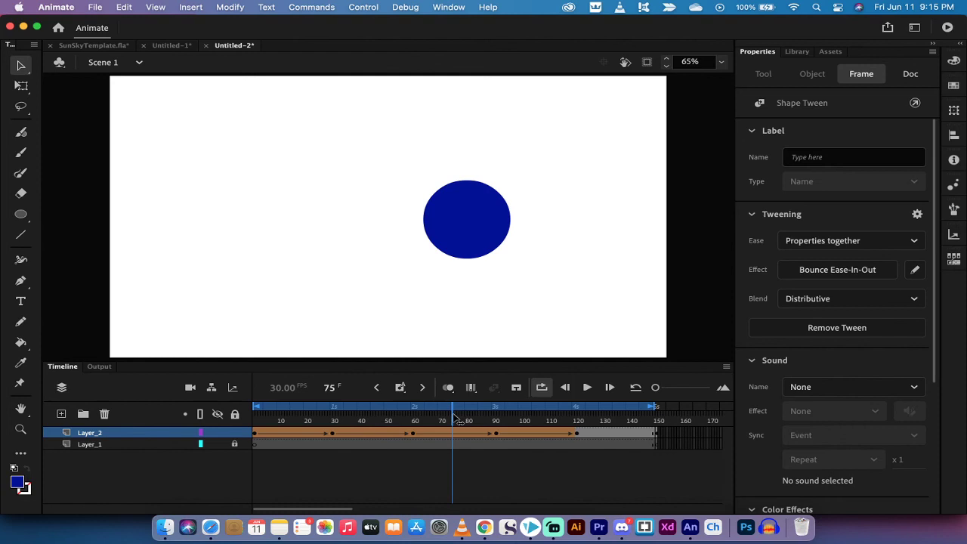
pyautogui.click(452, 435)
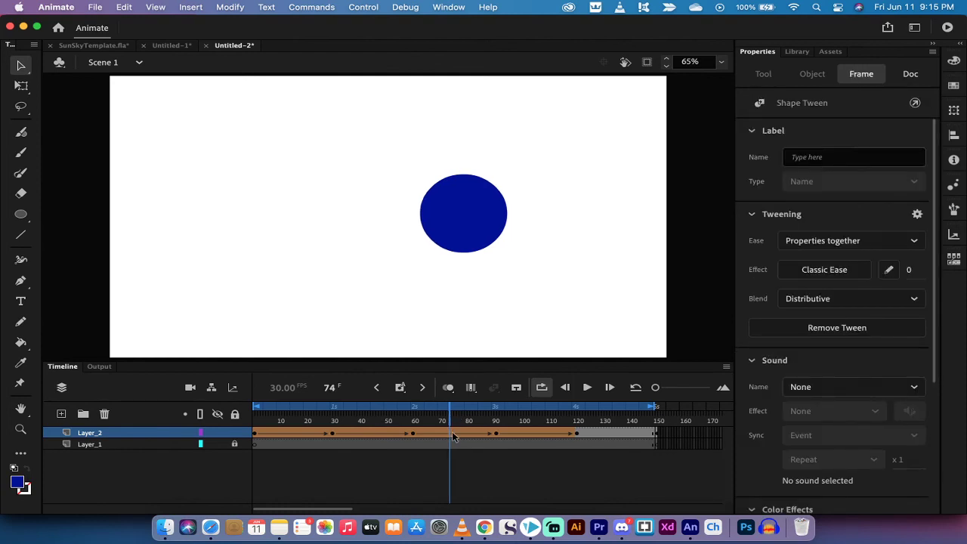
pyautogui.click(804, 279)
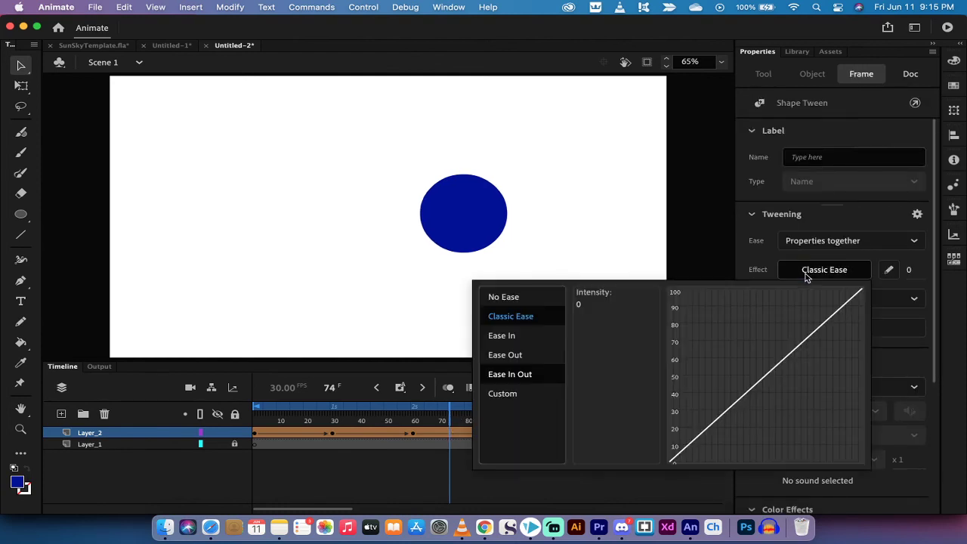
pyautogui.click(511, 357)
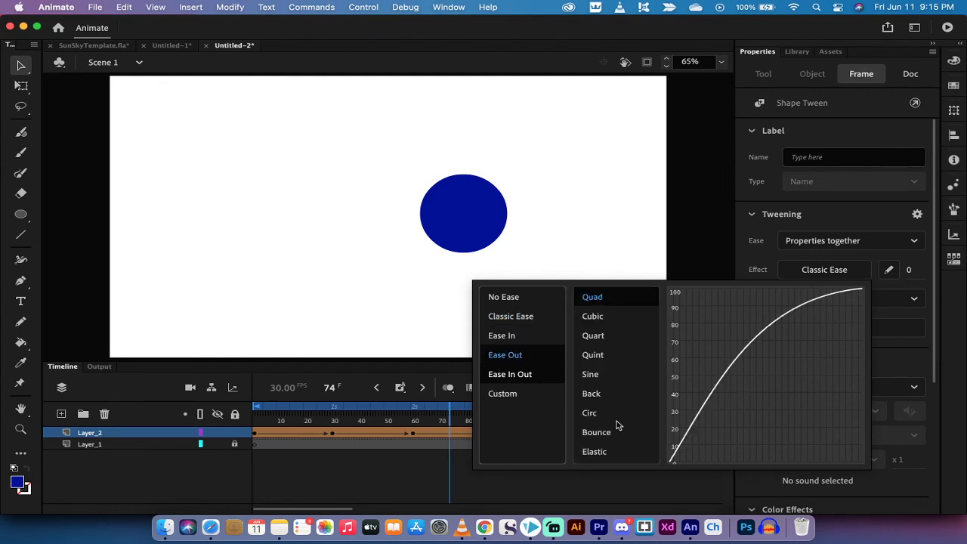
pyautogui.click(595, 452)
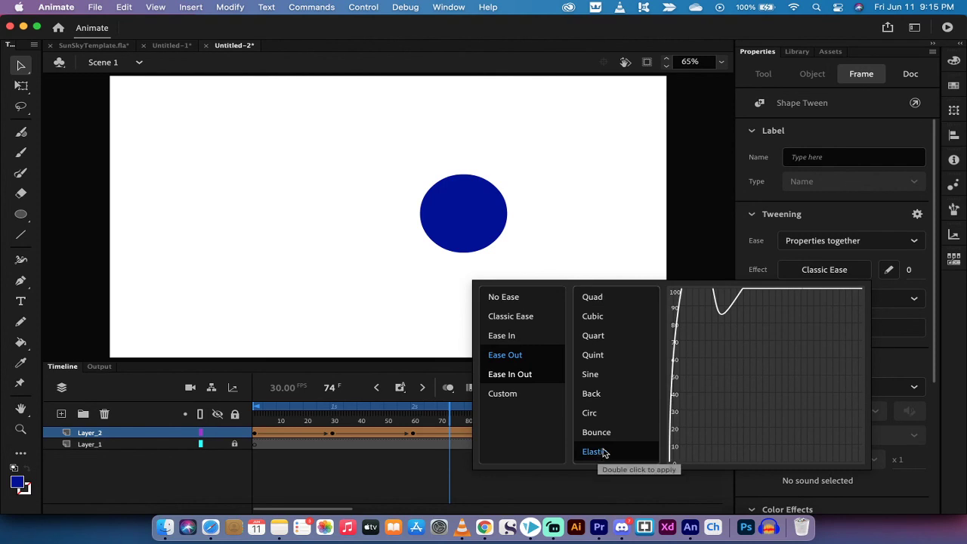
pyautogui.doubleClick(601, 454)
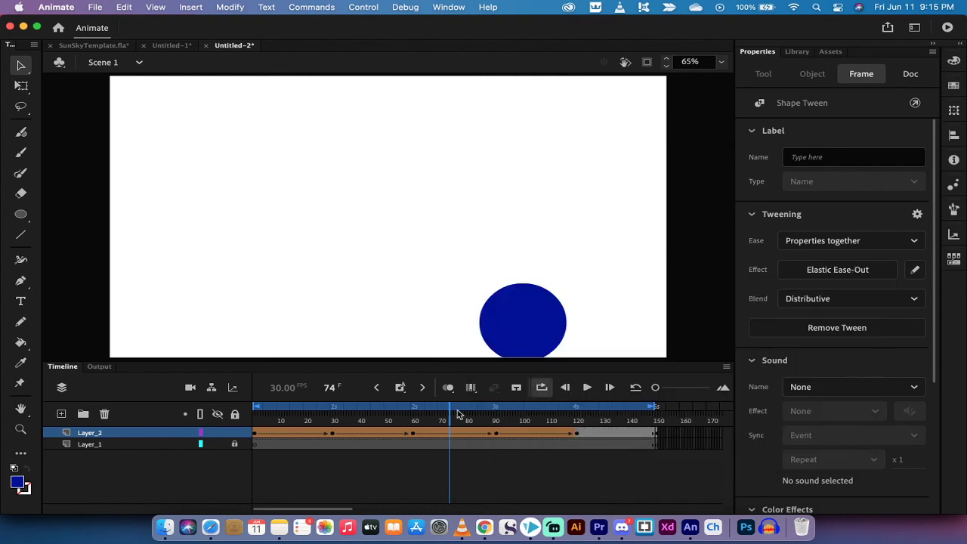
pyautogui.moveTo(451, 415); pyautogui.dragTo(536, 429)
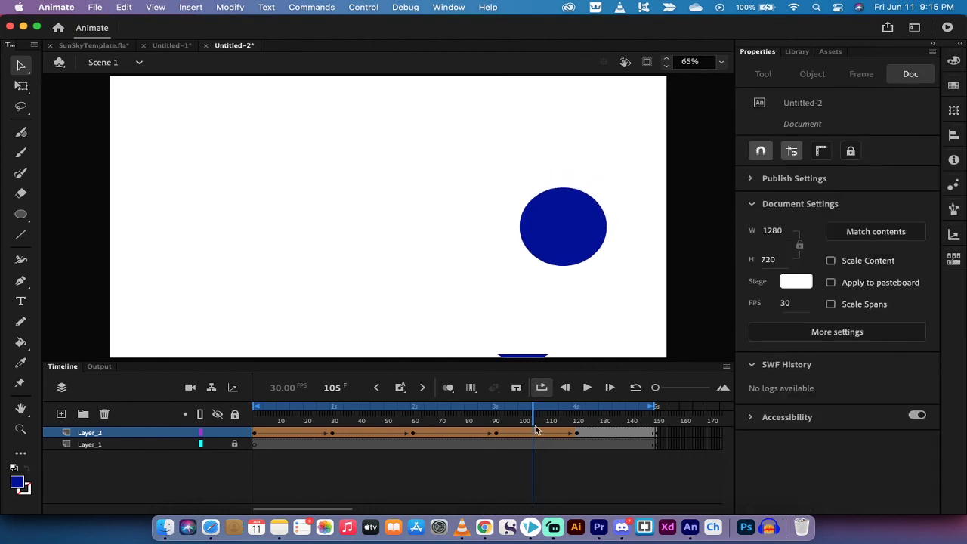
# Apply Circ Ease-In-Out to the fourth shape tween (frames 90–120), then rewind to frame 1
pyautogui.click(536, 435)
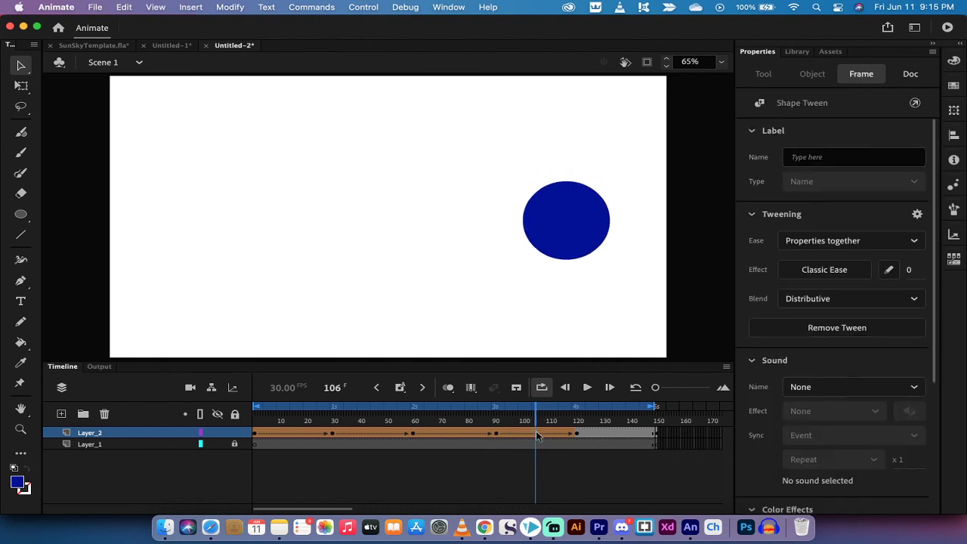
pyautogui.click(825, 270)
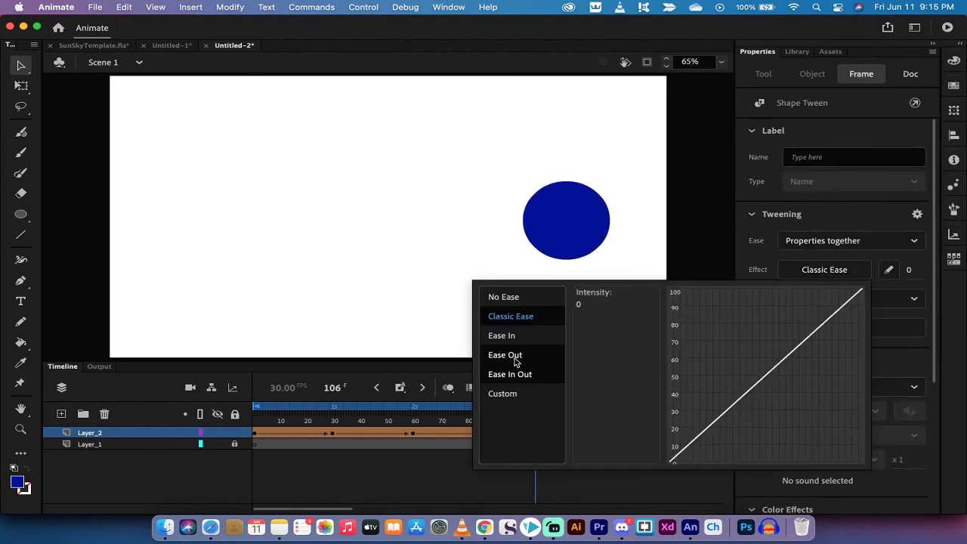
pyautogui.moveTo(510, 377)
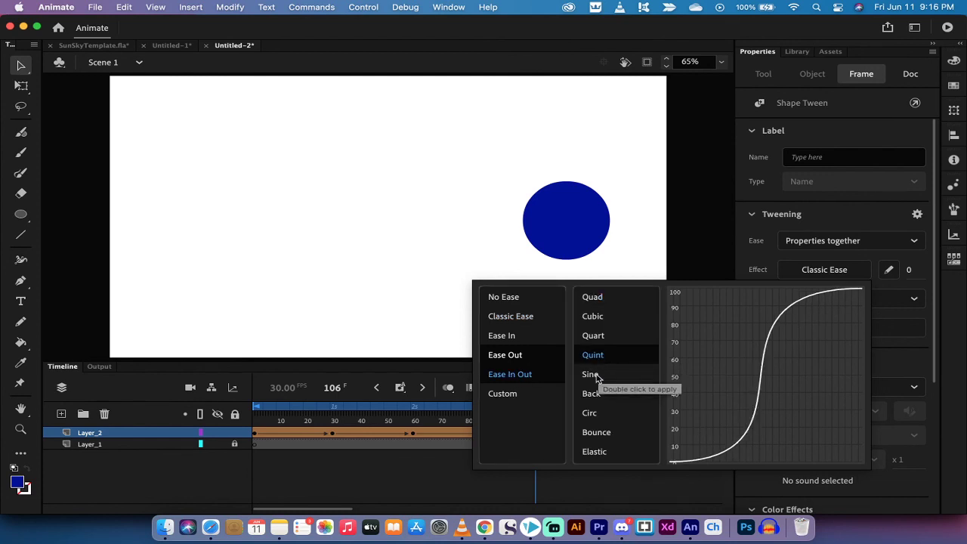
pyautogui.doubleClick(592, 416)
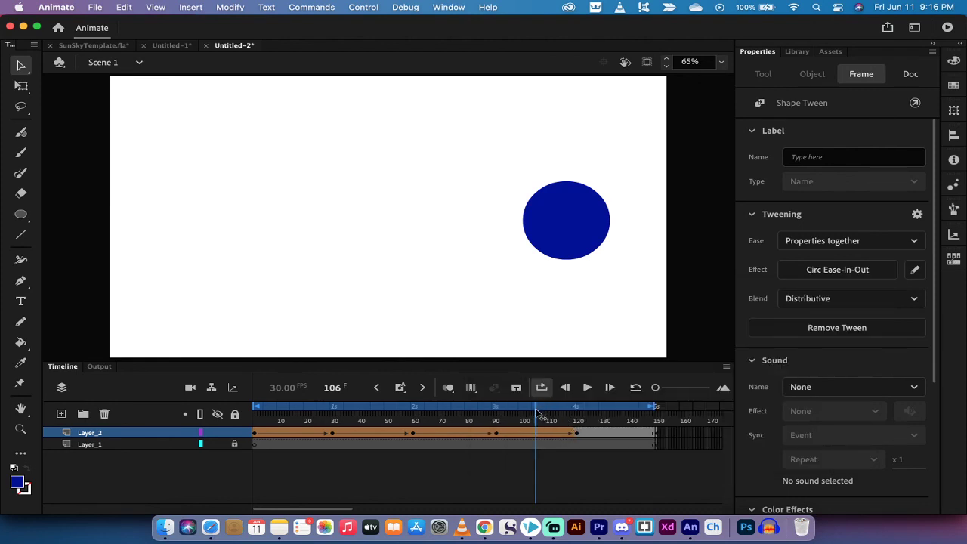
pyautogui.moveTo(537, 414); pyautogui.dragTo(234, 388)
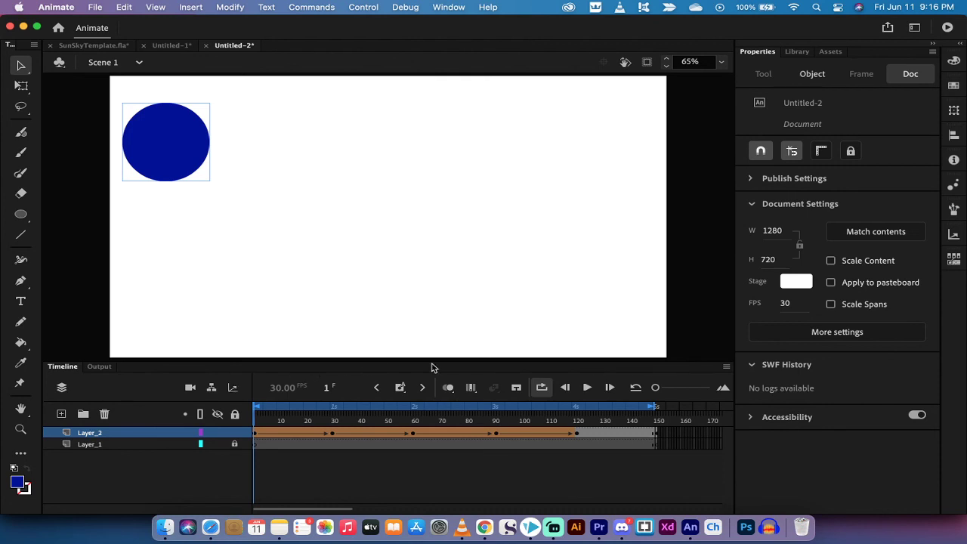
pyautogui.click(588, 388)
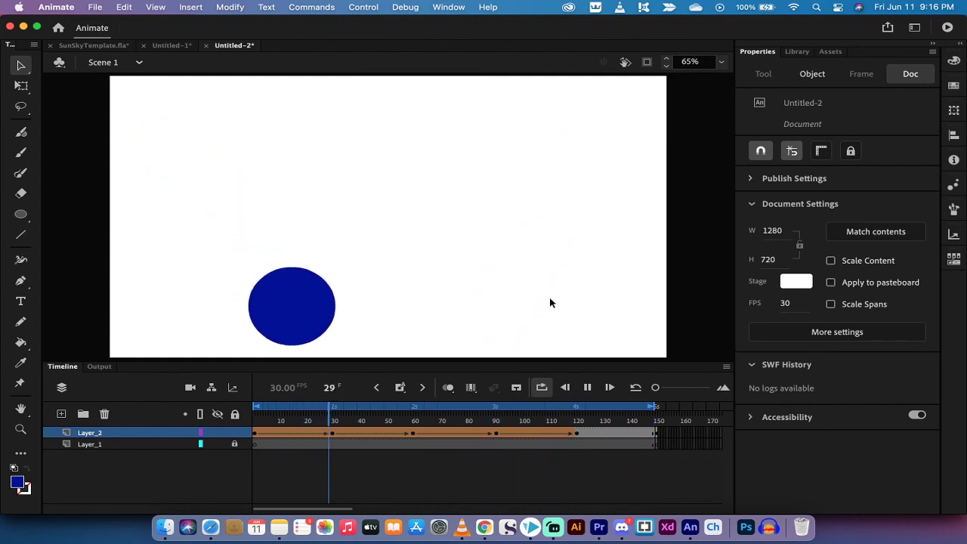
pyautogui.click(435, 411)
pyautogui.moveTo(435, 412); pyautogui.dragTo(333, 412)
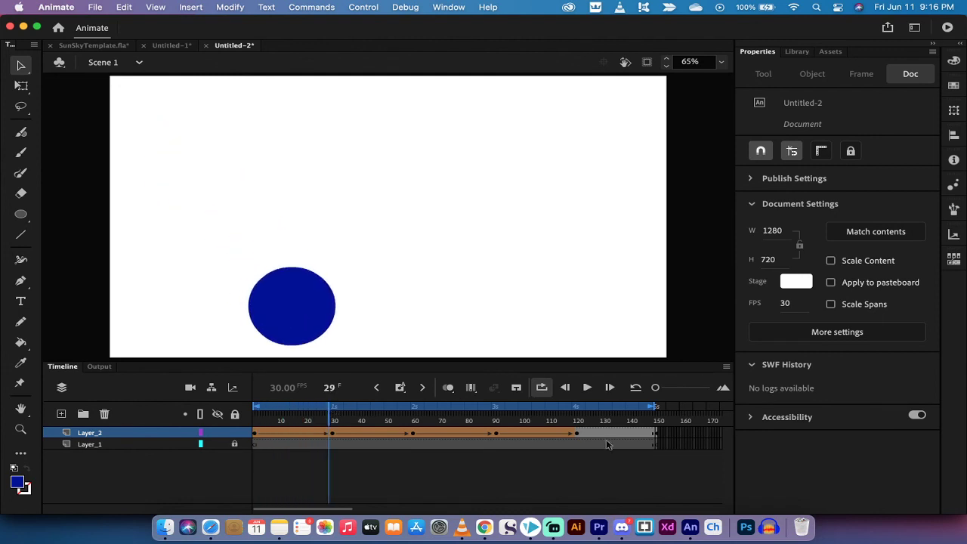